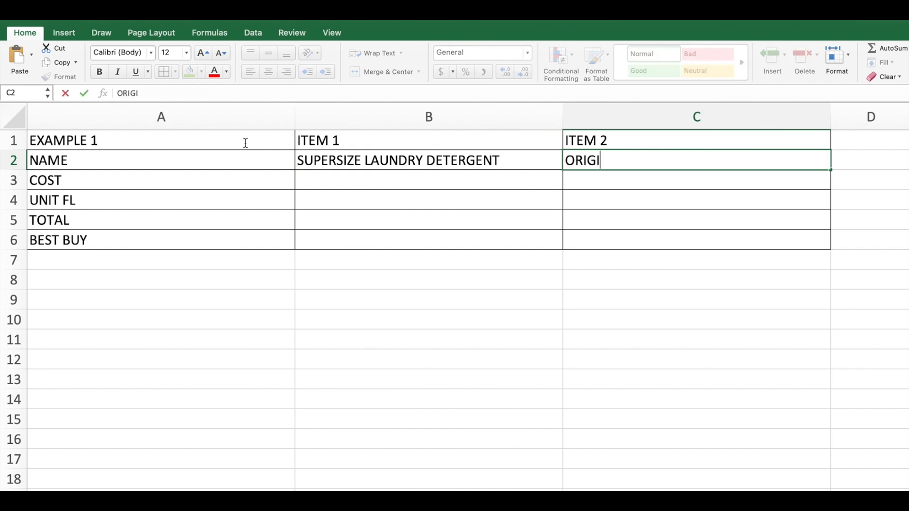
# Complete item 2's name as ORIGINAL SIZE LAUNDRY DETERGENT and enter costs of 14.76 for item 1 and 9.19 for item 2.
pyautogui.write('DETERGENT')
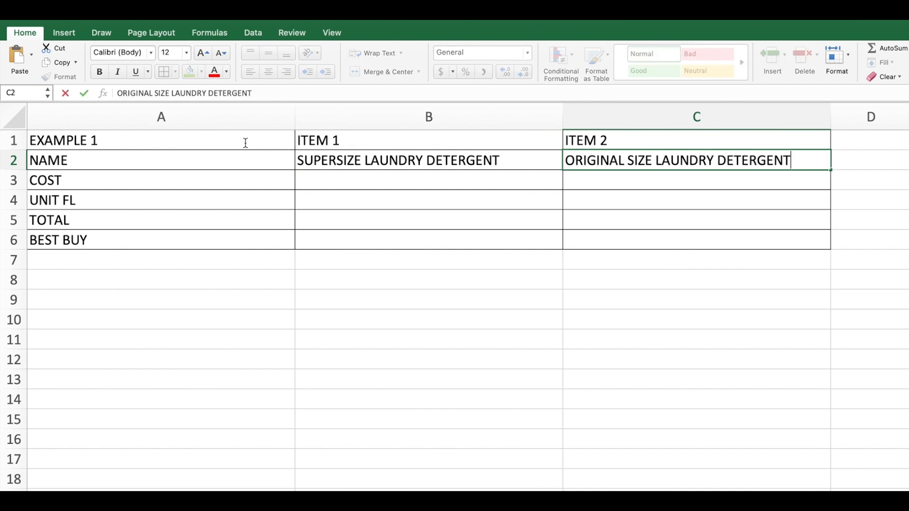
pyautogui.press('Return')
pyautogui.write('14.76')
pyautogui.press('Tab')
pyautogui.write('9.19')
pyautogui.press('Return')
# Enter the UNIT FL values 154 for item 1 and 129 for item 2 in row 4.
pyautogui.press('Left')
pyautogui.write('154')
pyautogui.press('Tab')
pyautogui.write('129')
pyautogui.press('Return')
# Format cells B3:C5 as Number with two decimal places and the 1000 separator enabled.
pyautogui.moveTo(442, 177); pyautogui.dragTo(584, 220)
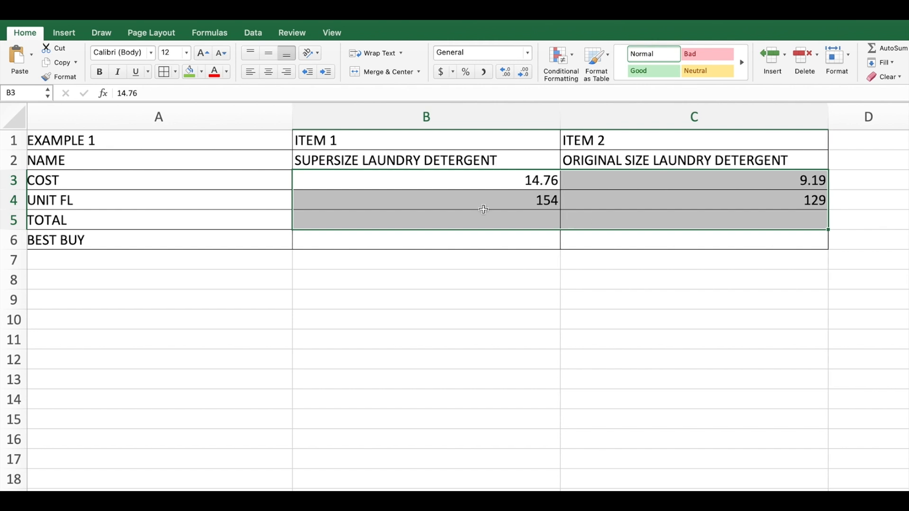
pyautogui.rightClick(474, 195)
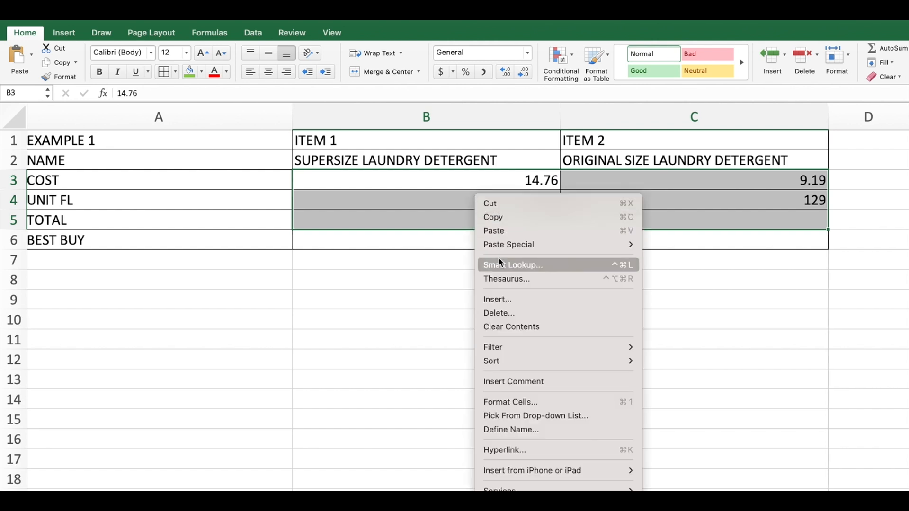
pyautogui.click(521, 400)
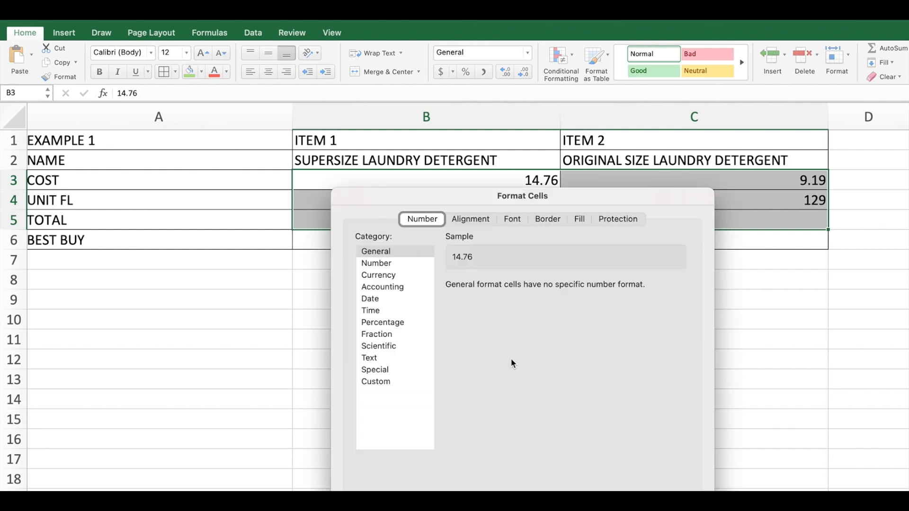
pyautogui.click(372, 264)
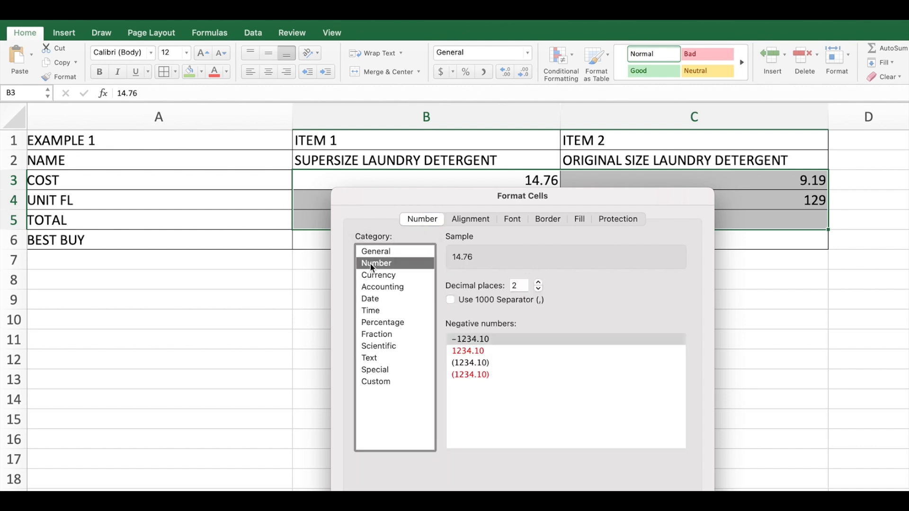
pyautogui.click(451, 299)
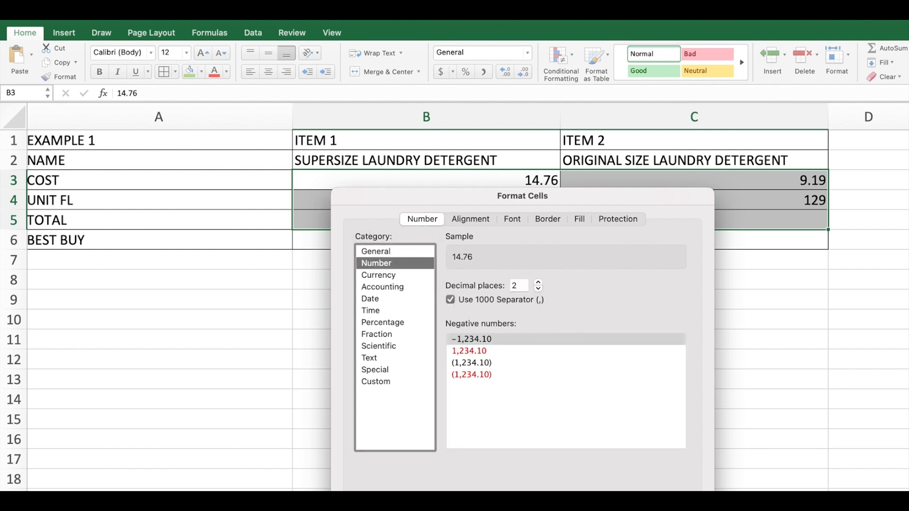
pyautogui.press('Return')
# Center the contents of the whole comparison table A1:C6 horizontally.
pyautogui.click(637, 239)
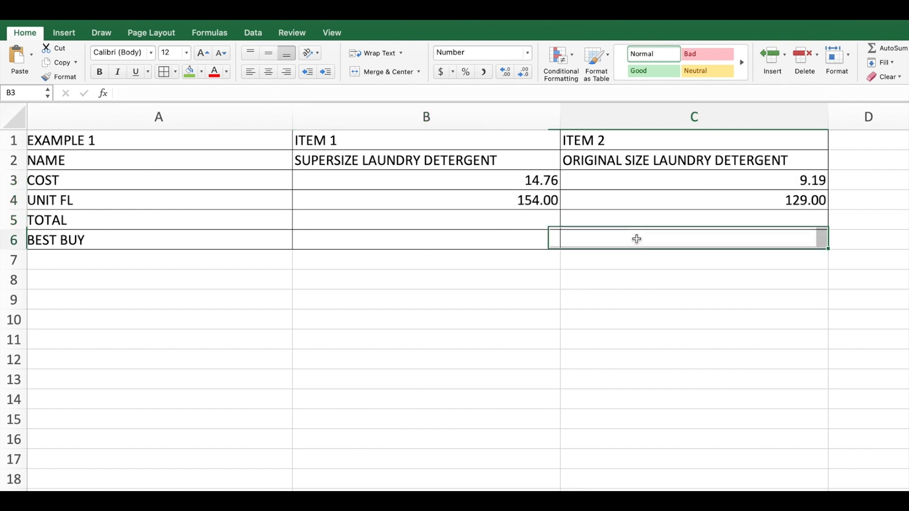
pyautogui.moveTo(636, 239); pyautogui.dragTo(259, 142)
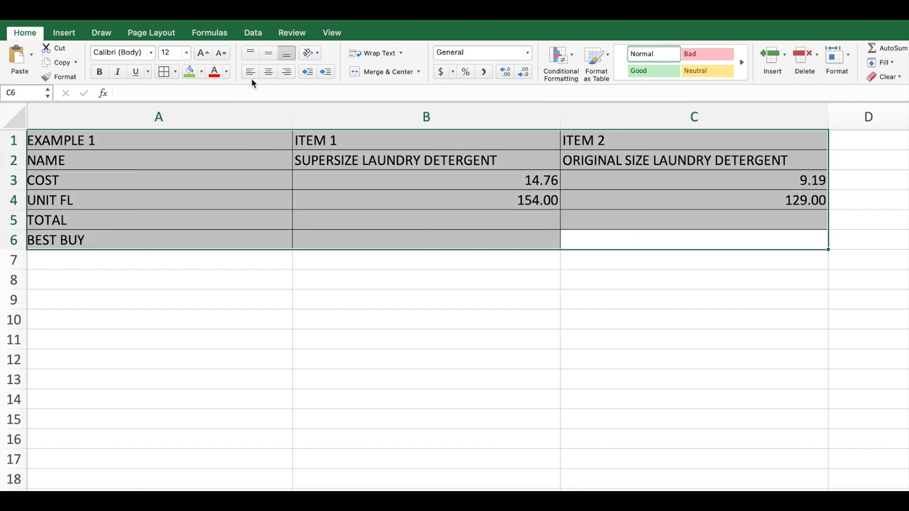
pyautogui.click(268, 73)
pyautogui.click(362, 216)
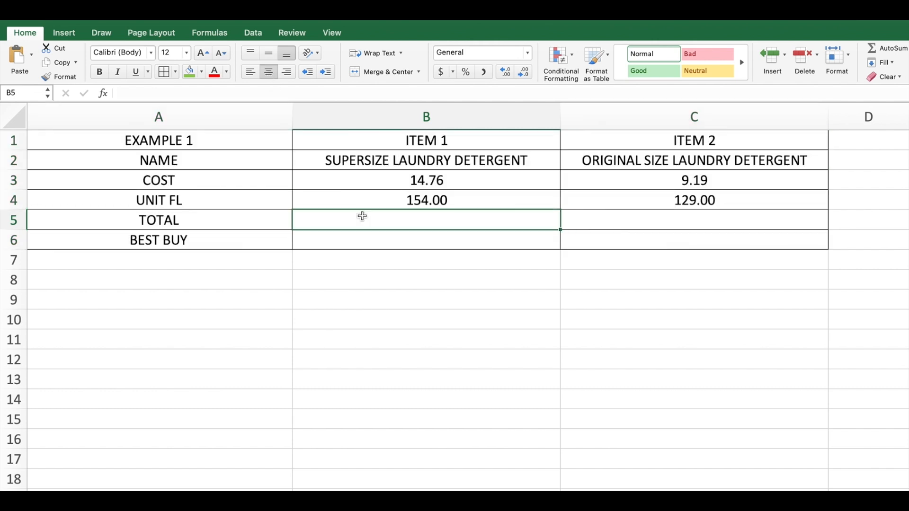
# Fill the label cells A1:A6 and the item headings B1:C2 with the standard light blue color.
pyautogui.moveTo(239, 142); pyautogui.dragTo(238, 234)
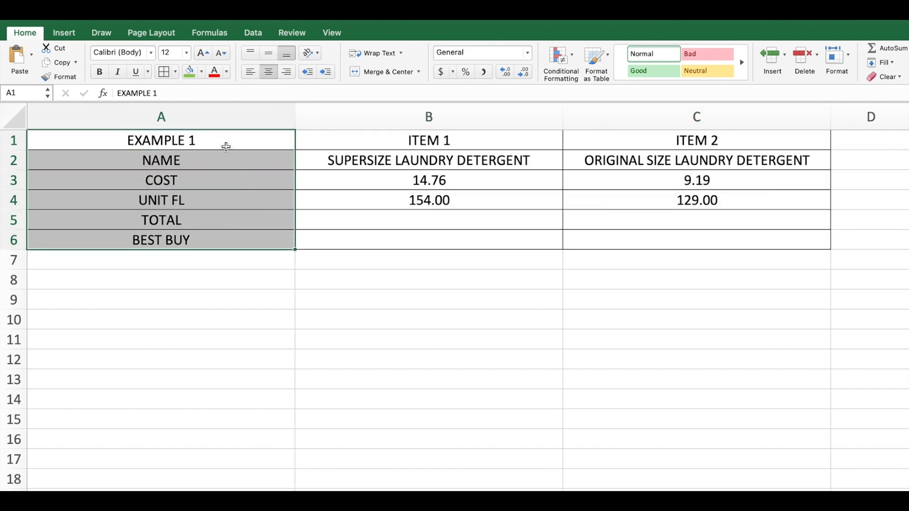
pyautogui.click(202, 72)
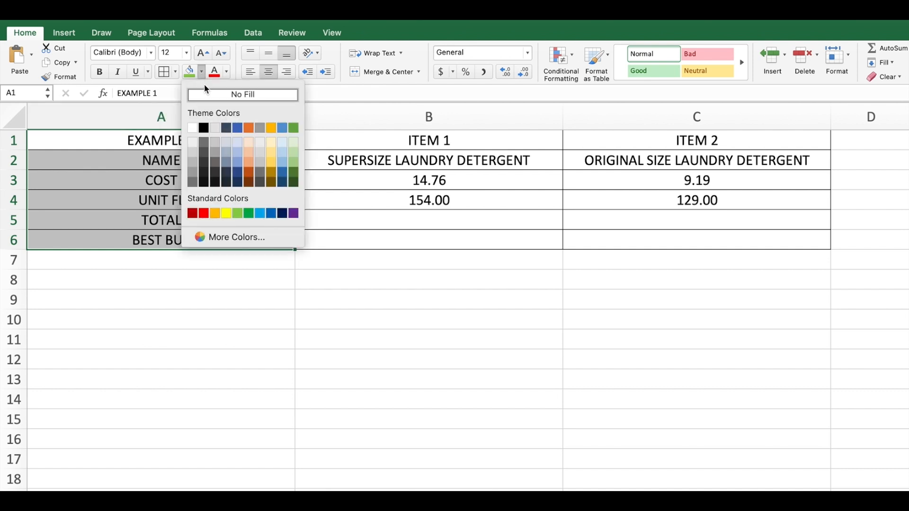
pyautogui.click(259, 213)
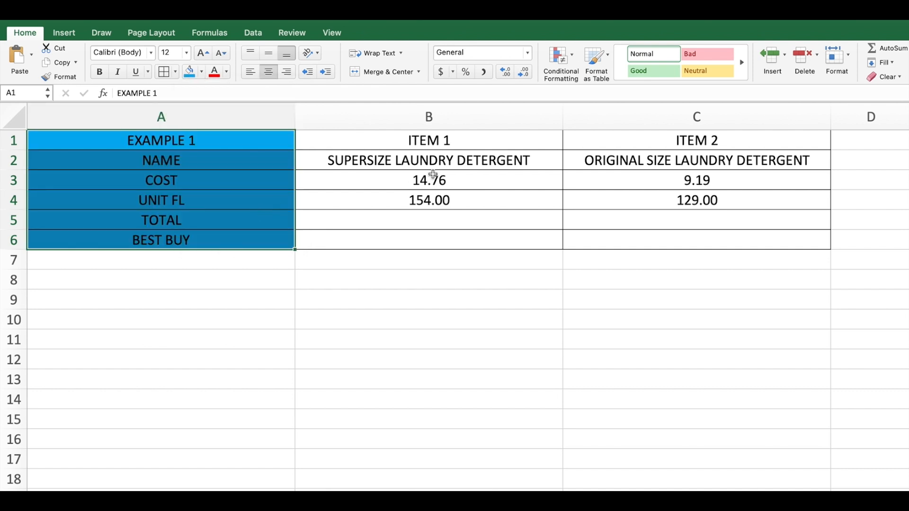
pyautogui.moveTo(442, 144)
pyautogui.mouseDown()
pyautogui.moveTo(442, 164)
pyautogui.moveTo(589, 162)
pyautogui.mouseUp()
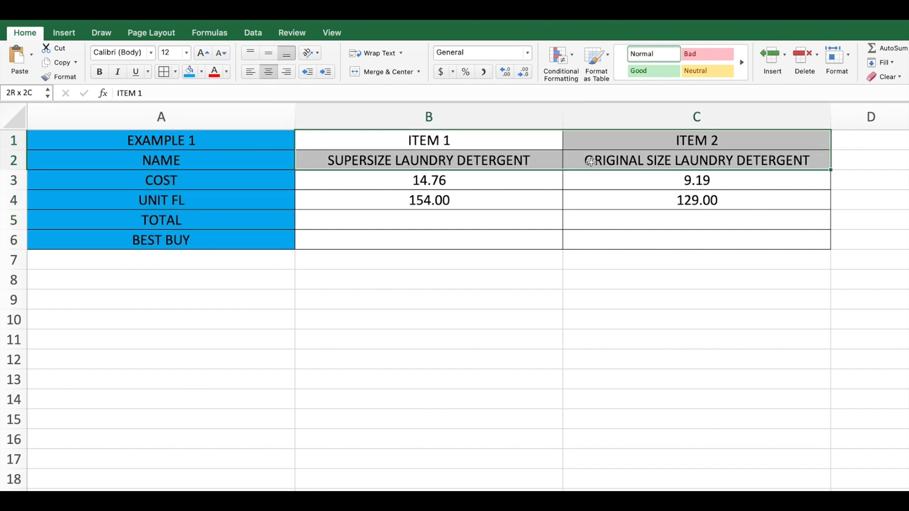
pyautogui.click(189, 72)
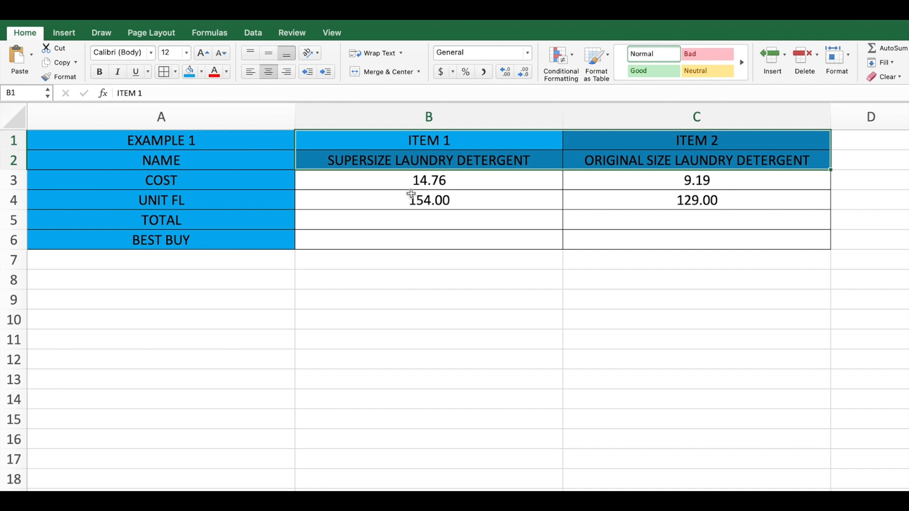
# Fill the cost and unit values in B3:C4 with the standard yellow color.
pyautogui.moveTo(412, 183); pyautogui.dragTo(598, 208)
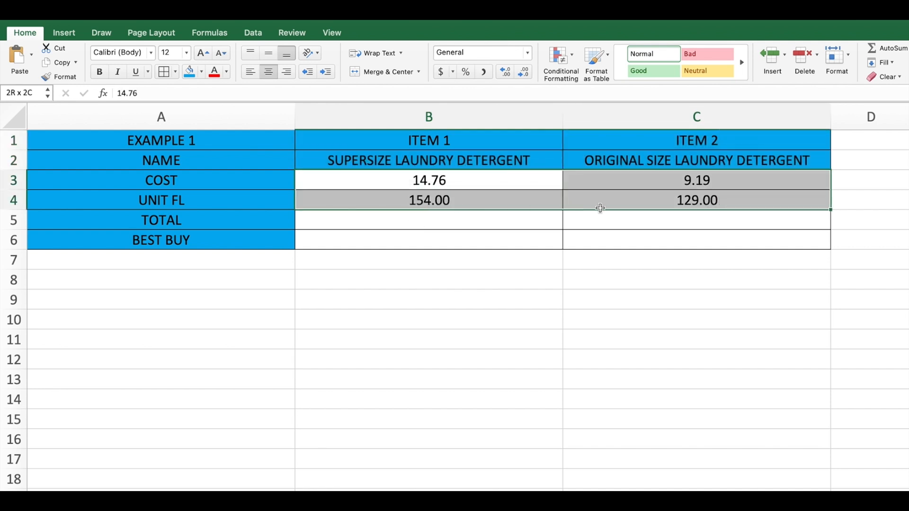
pyautogui.click(202, 77)
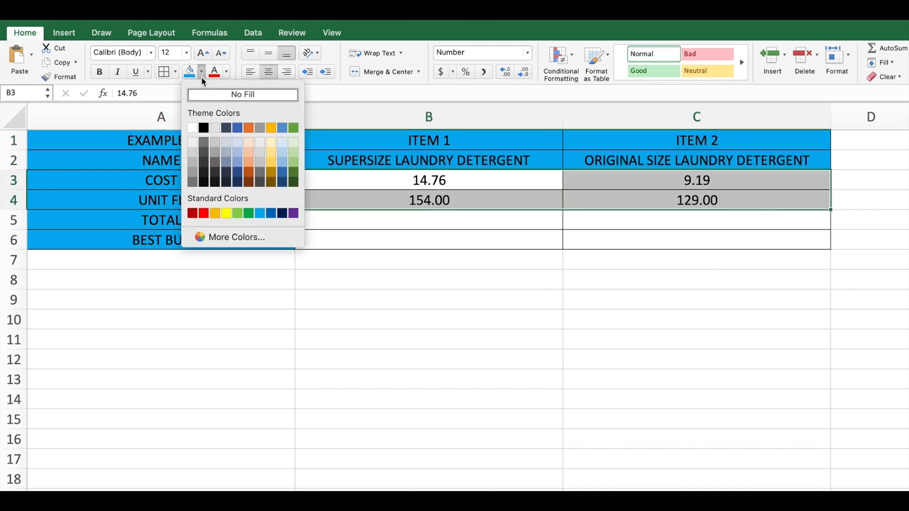
pyautogui.click(226, 214)
# Fill the TOTAL and BEST BUY cells B5:C6 with the standard light green color.
pyautogui.click(380, 226)
pyautogui.moveTo(380, 234); pyautogui.dragTo(582, 240)
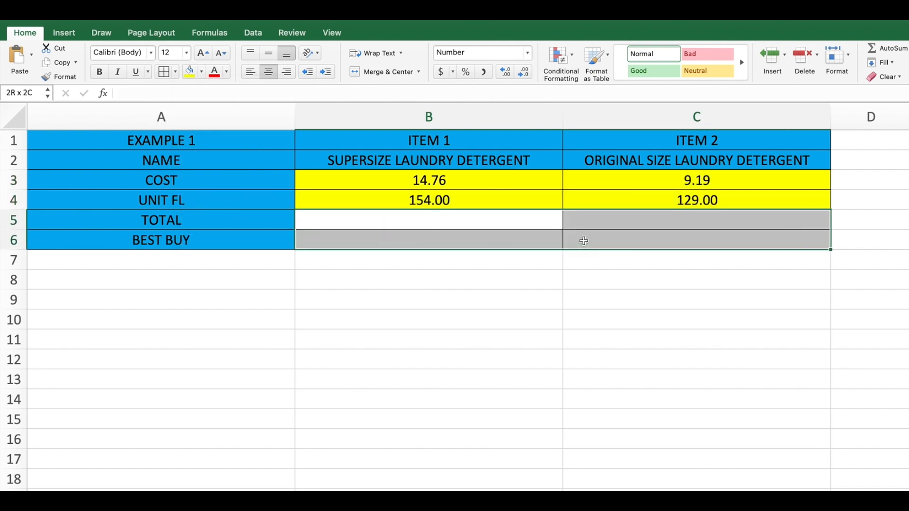
pyautogui.click(201, 73)
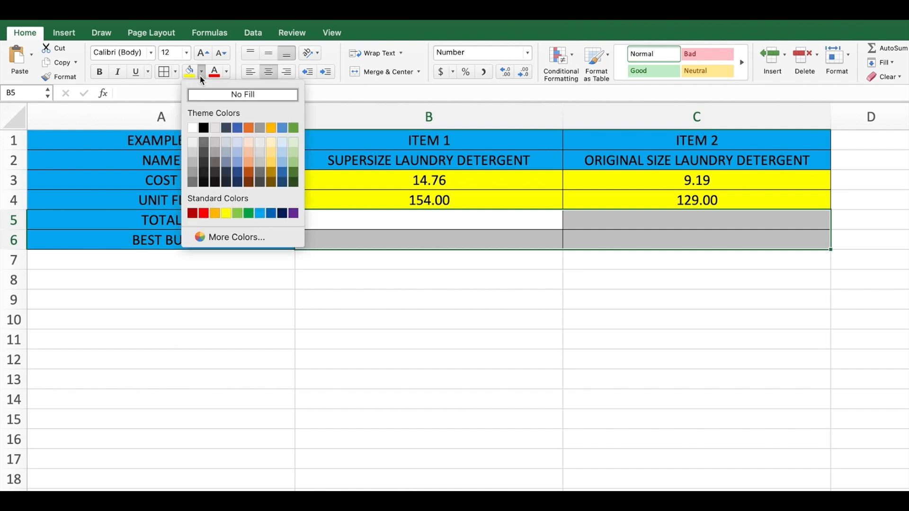
pyautogui.click(237, 213)
pyautogui.click(341, 233)
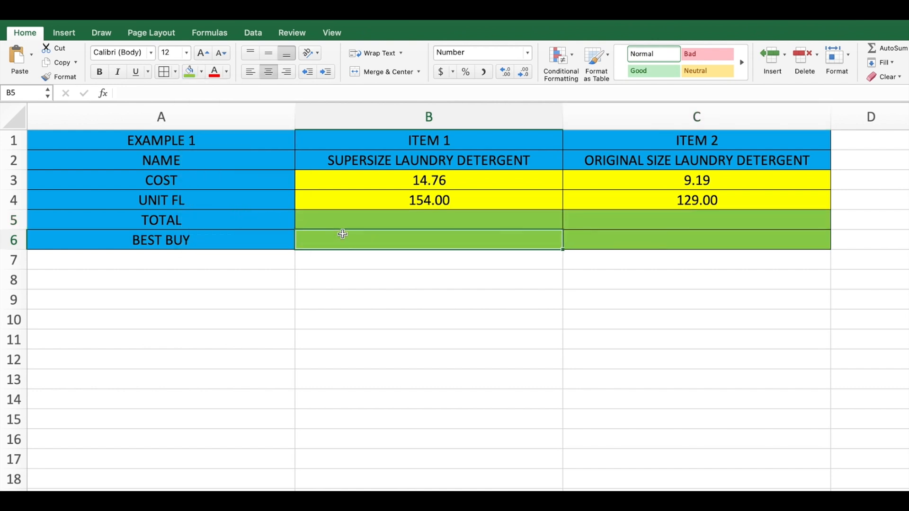
# Calculate item 1's unit price in B5 with the formula =(B3/B4).
pyautogui.click(344, 223)
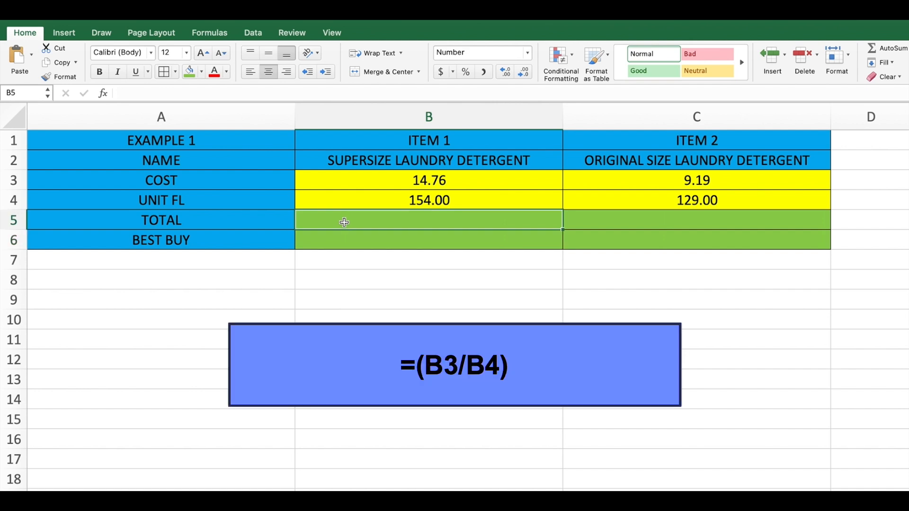
pyautogui.write('=(')
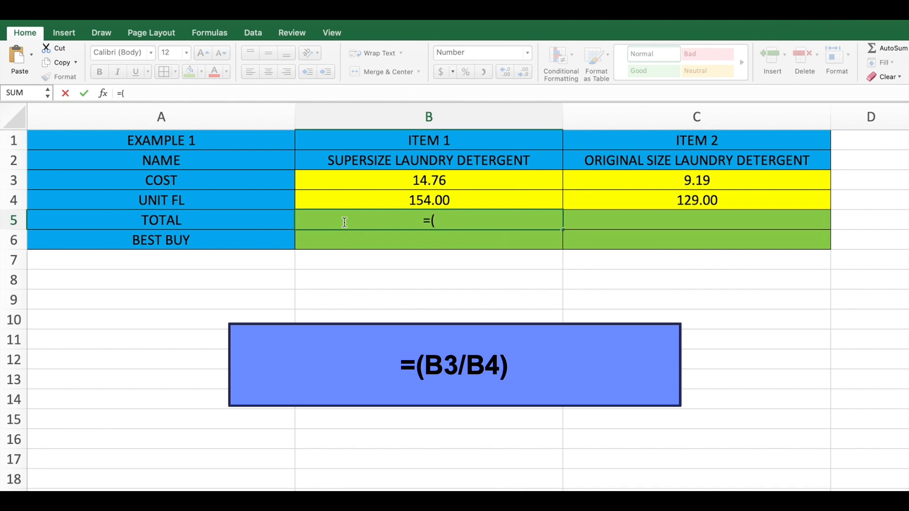
pyautogui.write('B')
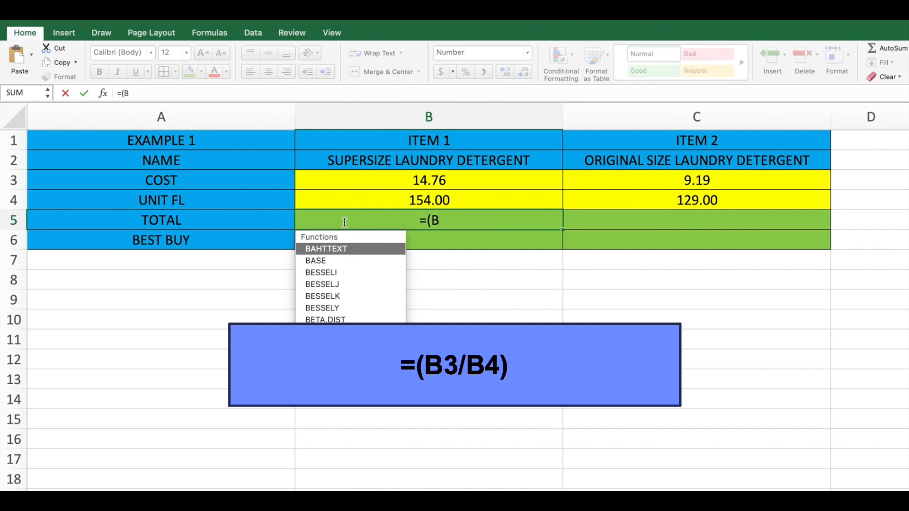
pyautogui.write('3/B4')
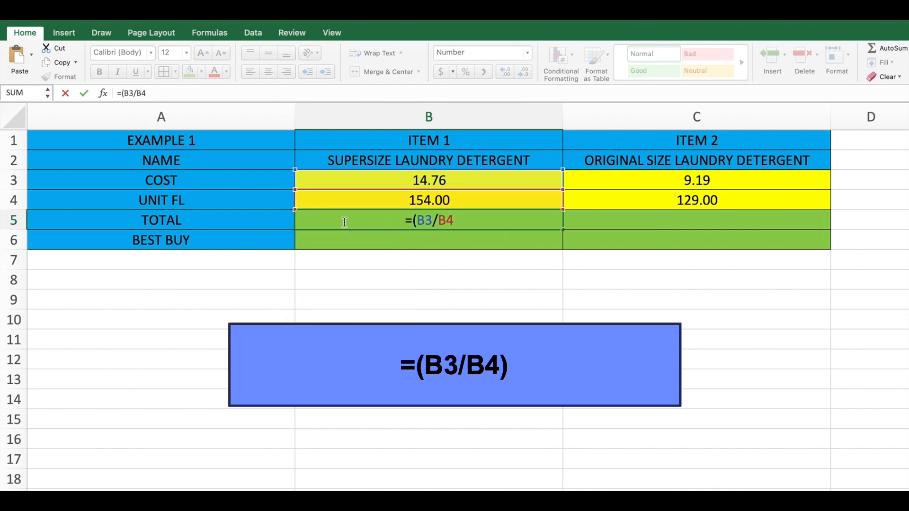
pyautogui.write(')')
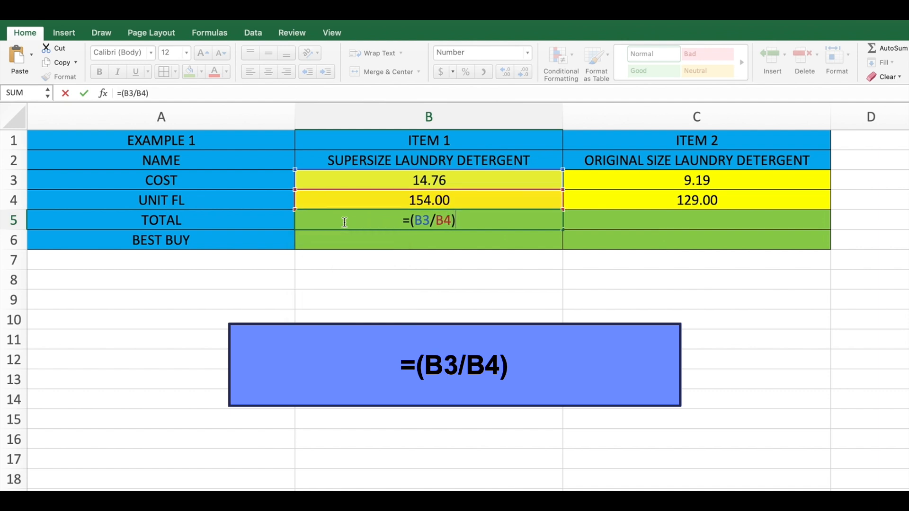
pyautogui.press('Return')
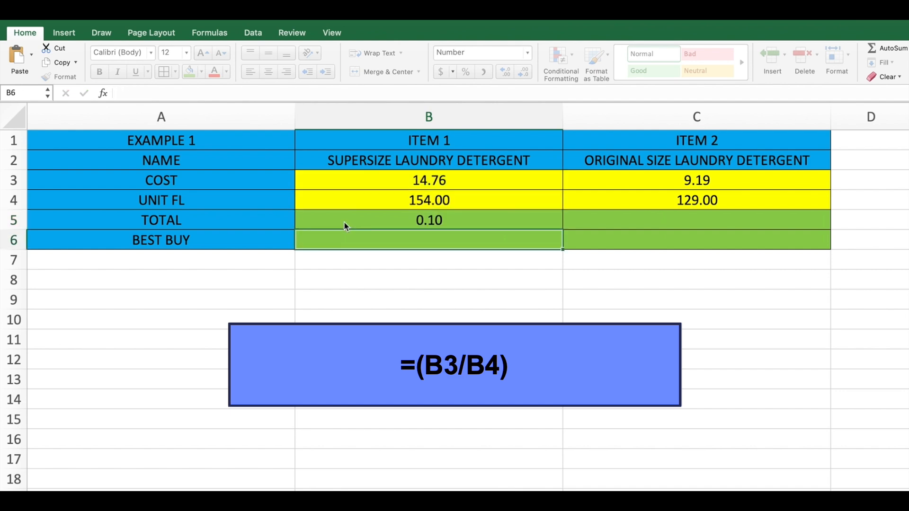
# Calculate item 2's unit price in C5 with the formula =(C3/C4).
pyautogui.click(344, 223)
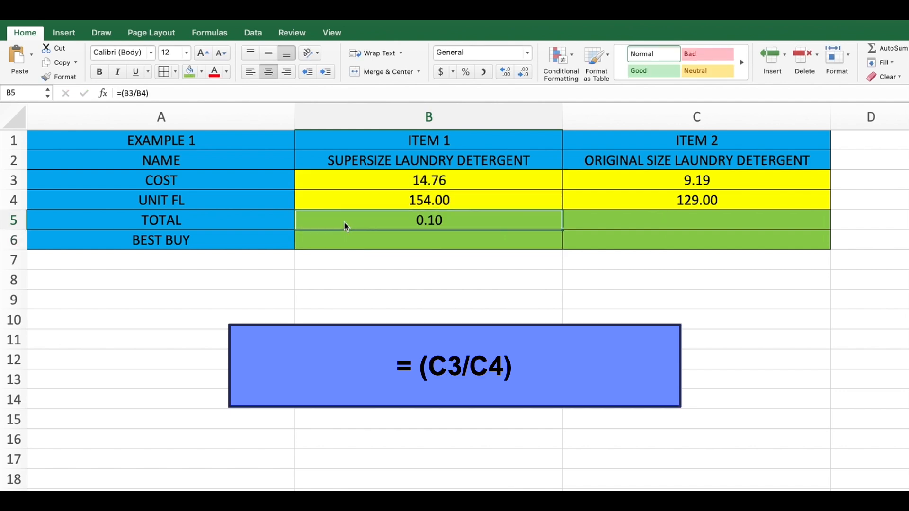
pyautogui.press('Right')
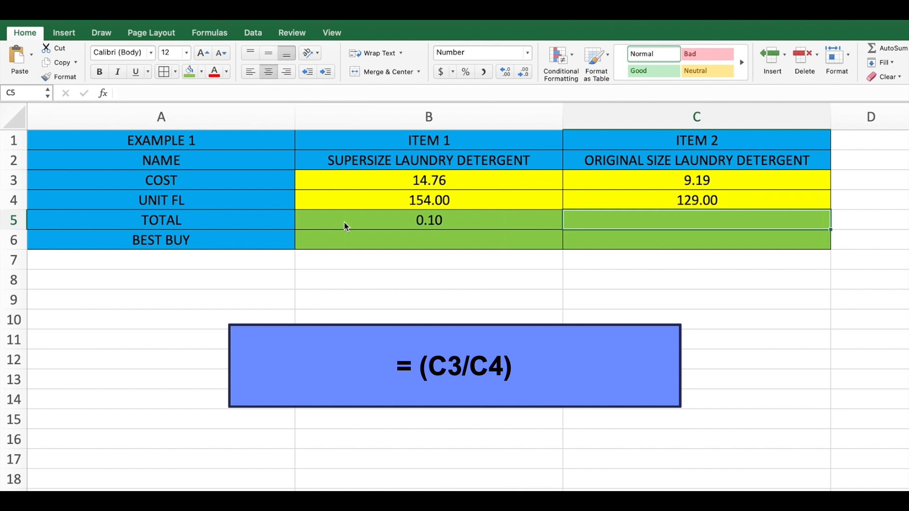
pyautogui.write('=')
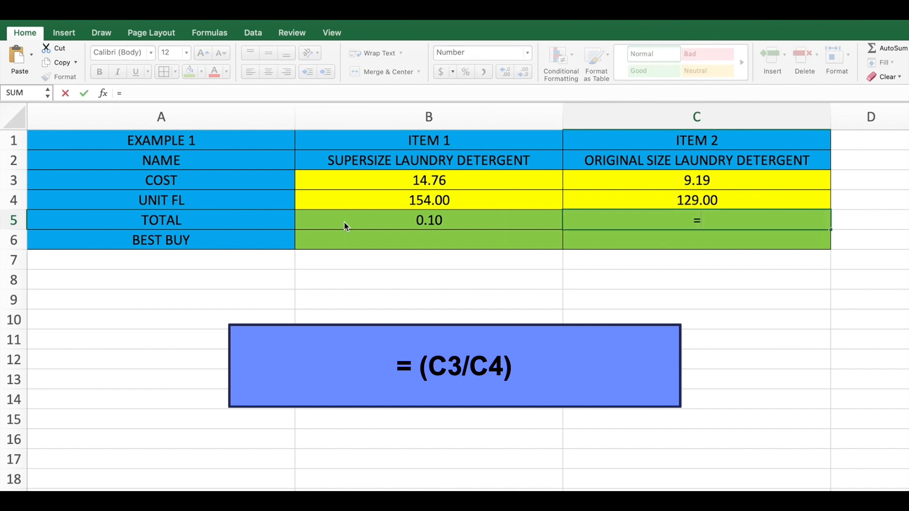
pyautogui.write('(C3')
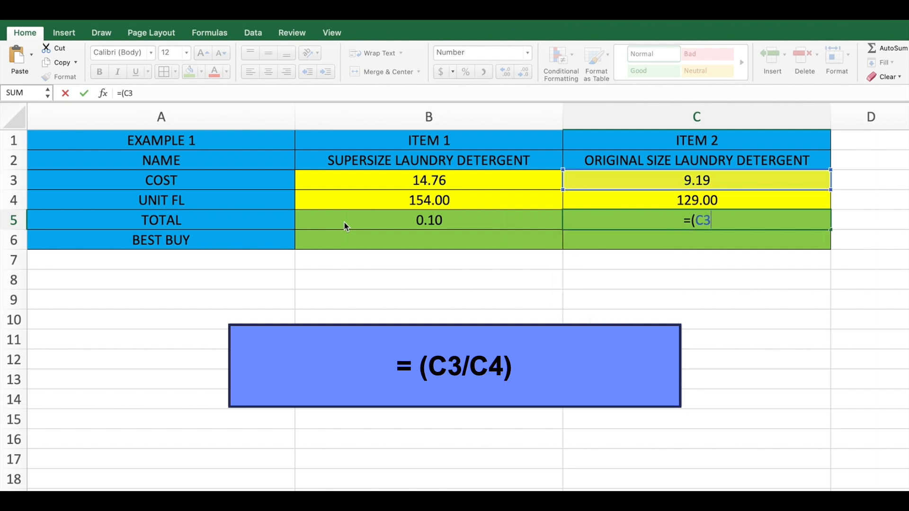
pyautogui.write('/C')
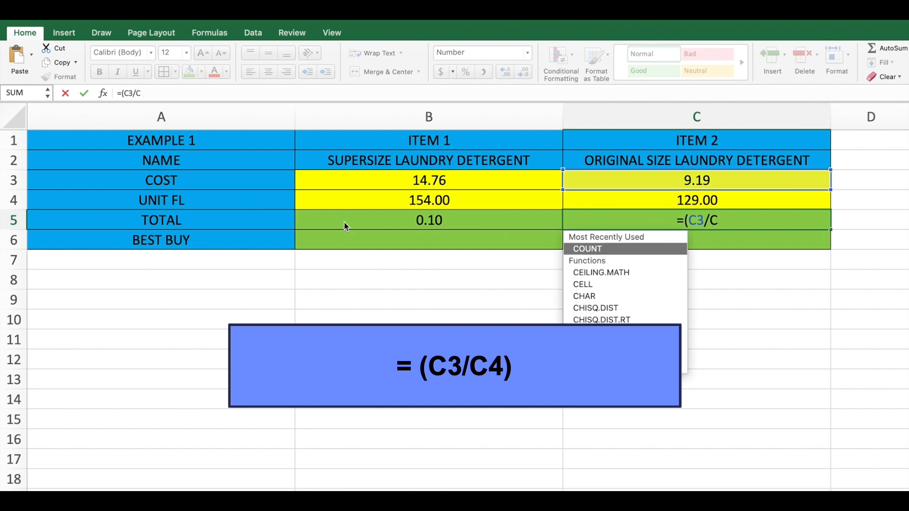
pyautogui.write('4)')
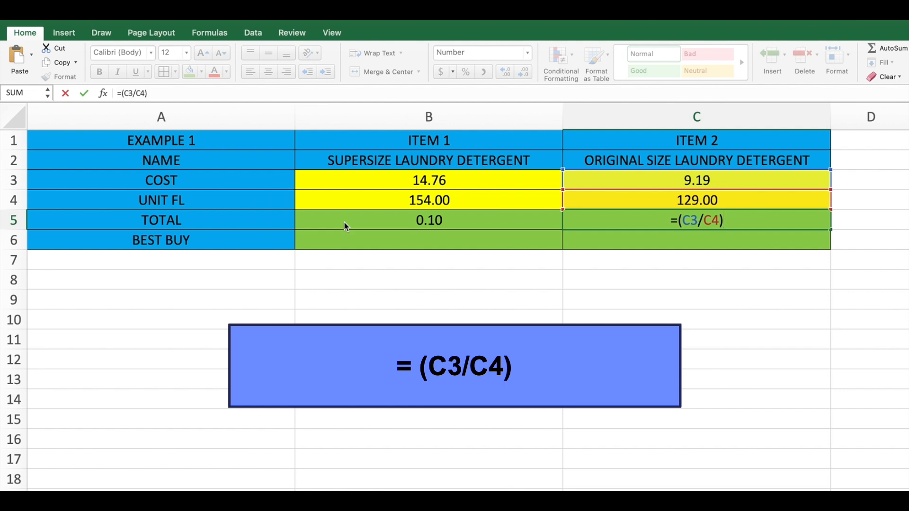
pyautogui.press('Return')
# Enter the formula =IF(B5<C5,"YES","NO") in B6 to show whether item 1 is the best buy.
pyautogui.press('Left')
pyautogui.write('=')
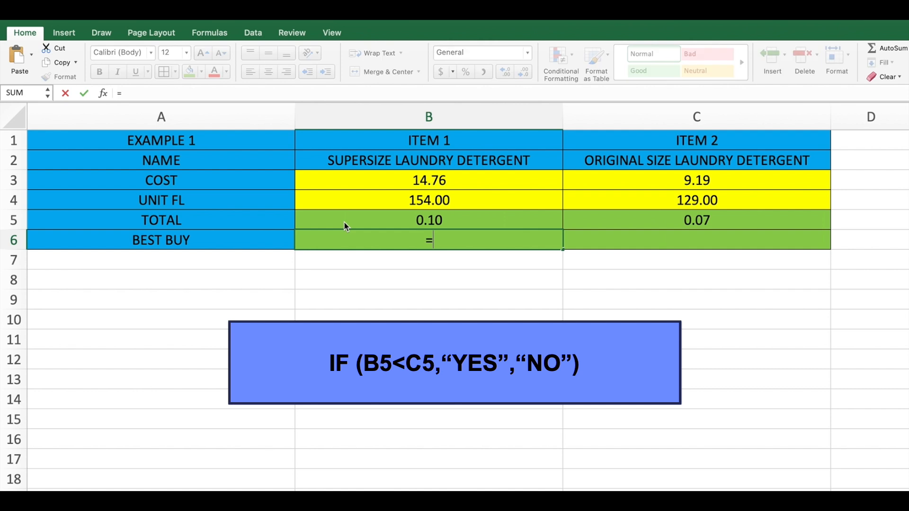
pyautogui.write('IF(')
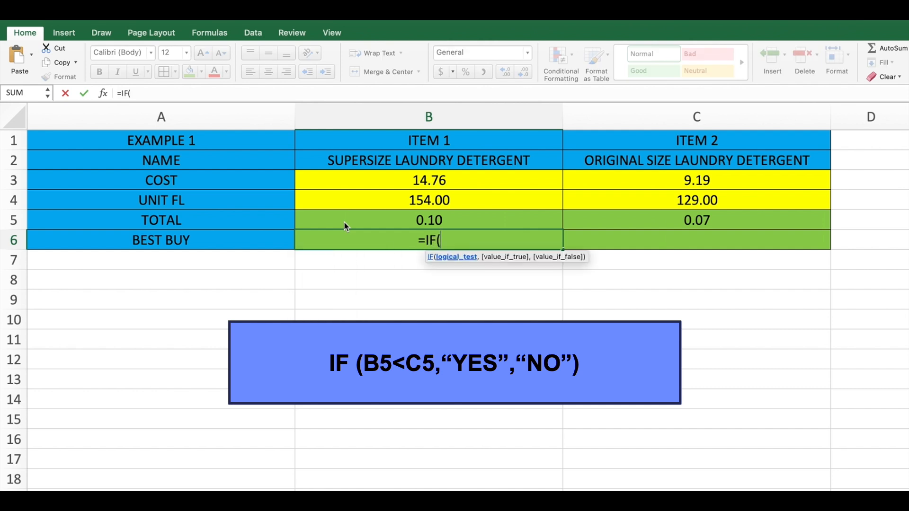
pyautogui.write('B5')
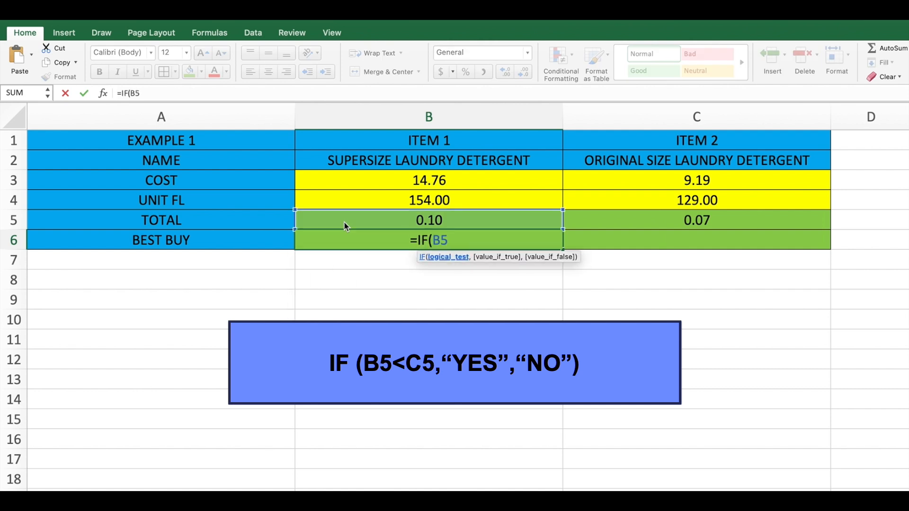
pyautogui.write('<C5')
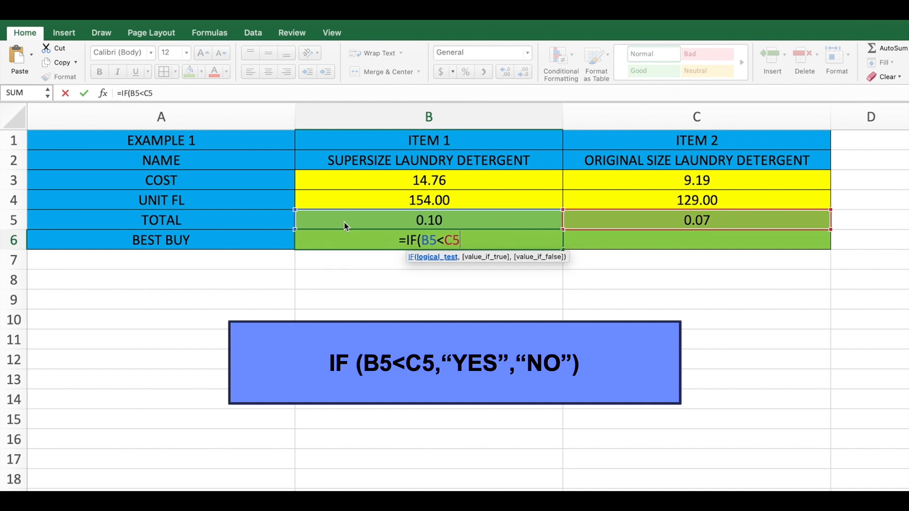
pyautogui.write('.')
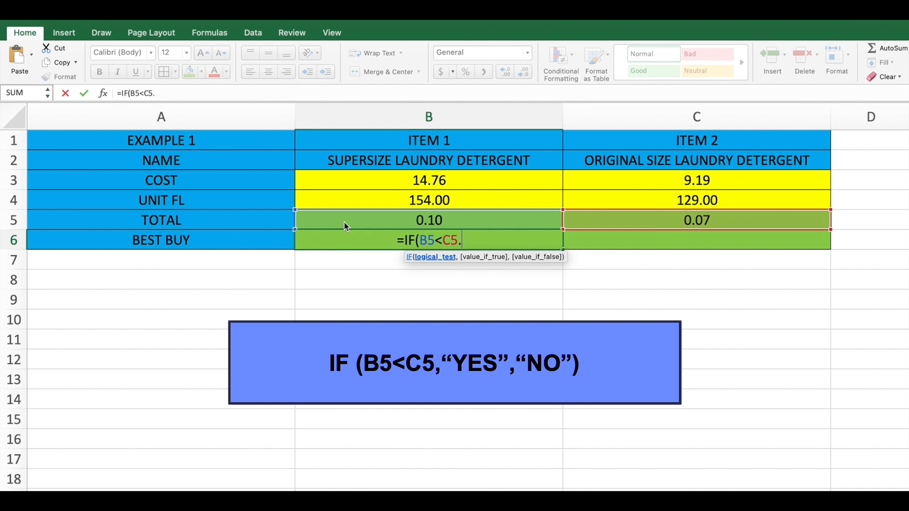
pyautogui.press('BackSpace')
pyautogui.write(',"')
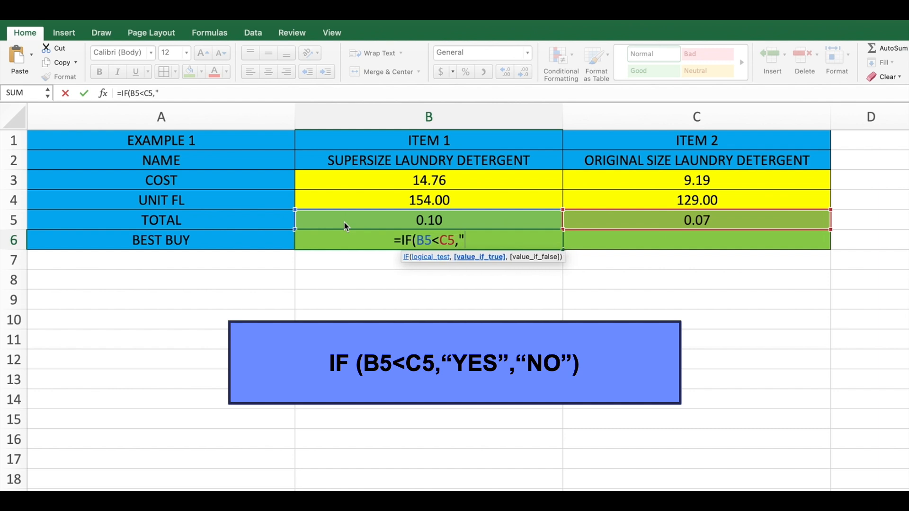
pyautogui.write('YES')
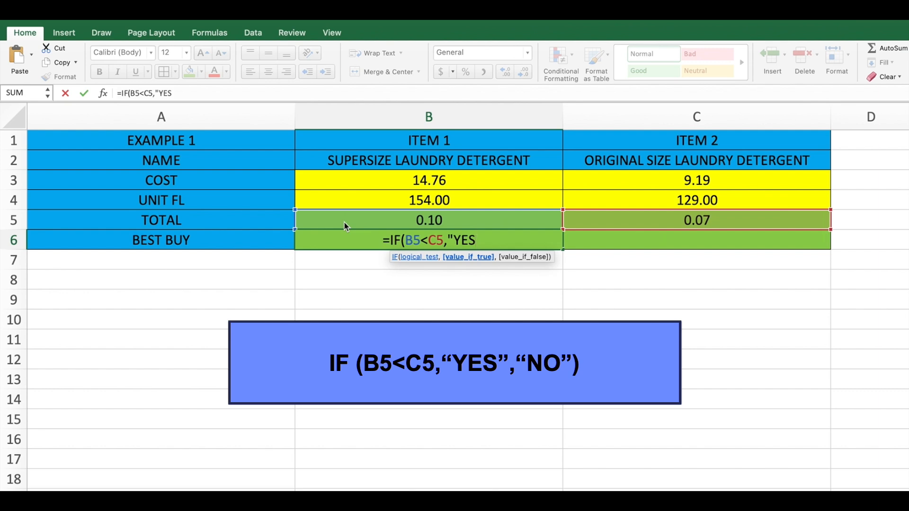
pyautogui.write('",')
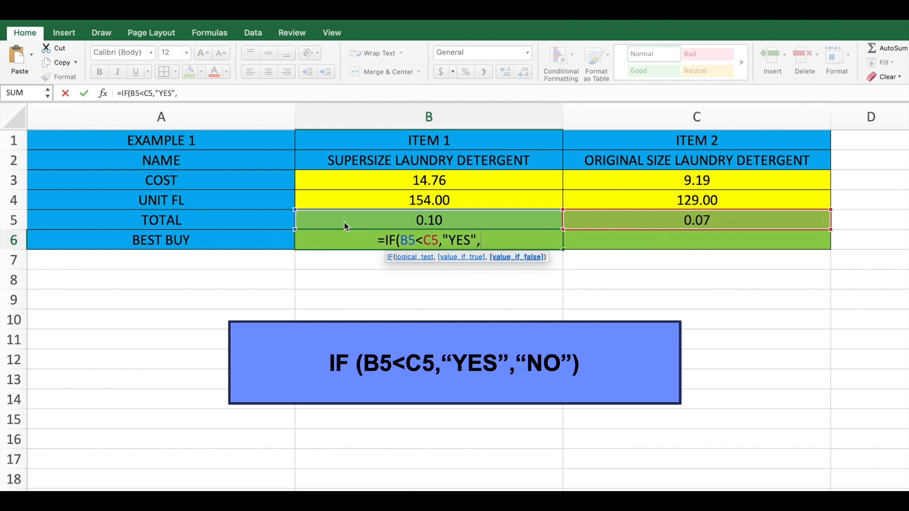
pyautogui.write('"N')
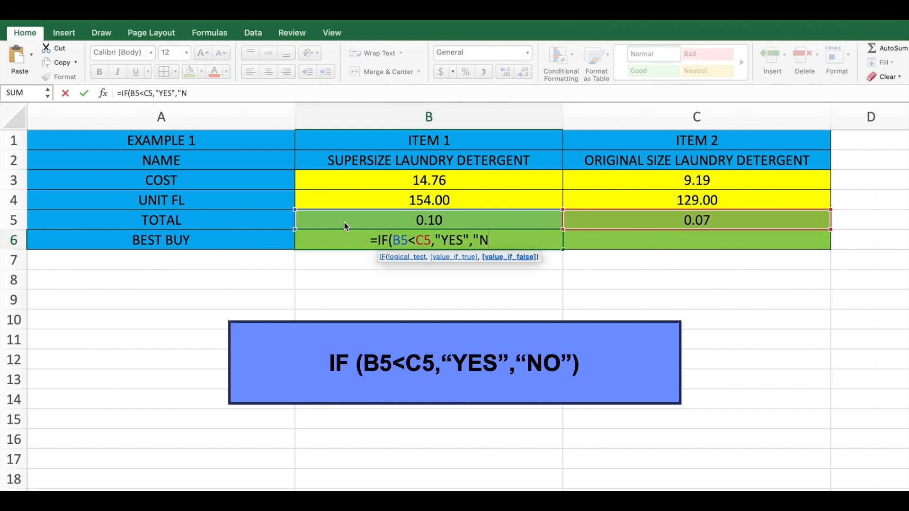
pyautogui.write('O"')
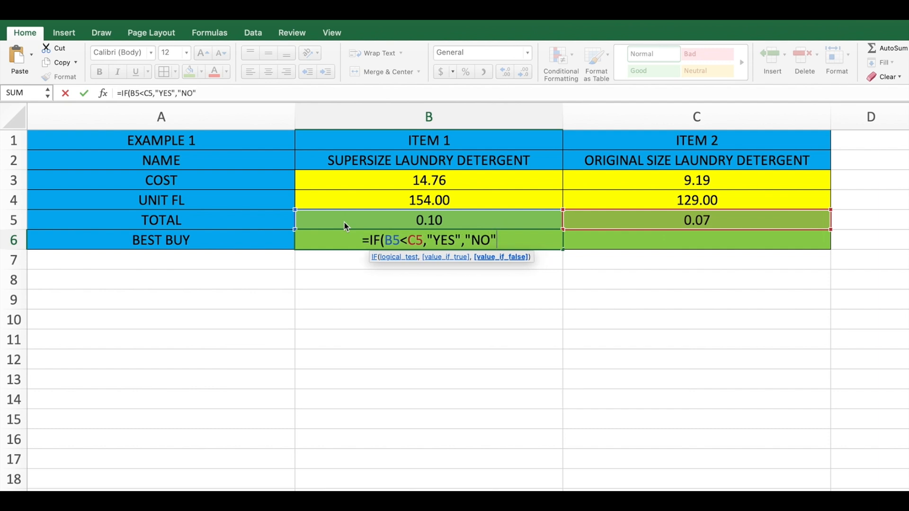
pyautogui.write(')')
pyautogui.press('Return')
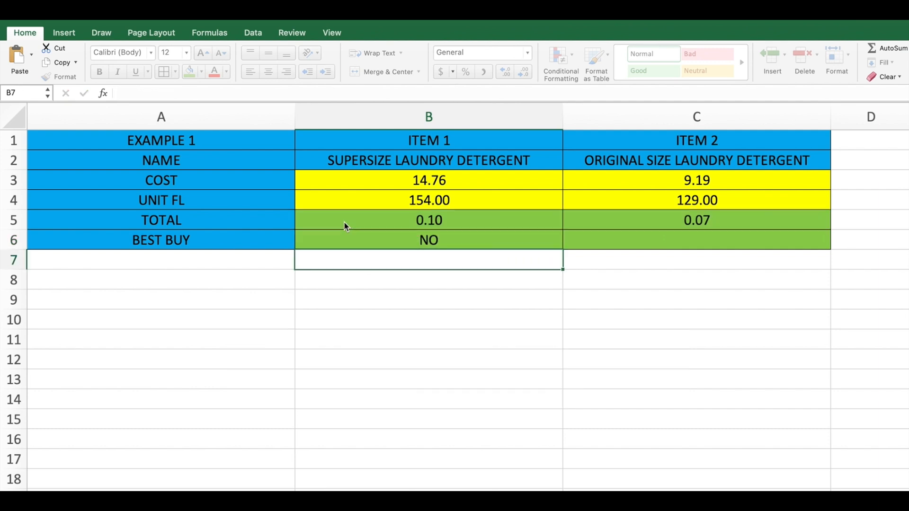
# Enter the formula =IF(C5<B5,"YES","NO") in C6 to show whether item 2 is the best buy.
pyautogui.press('Up')
pyautogui.press('Right')
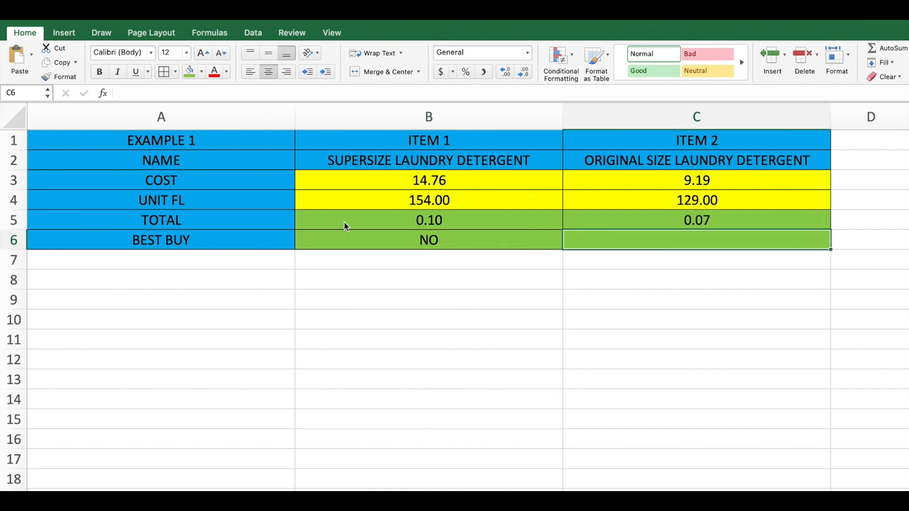
pyautogui.write('=')
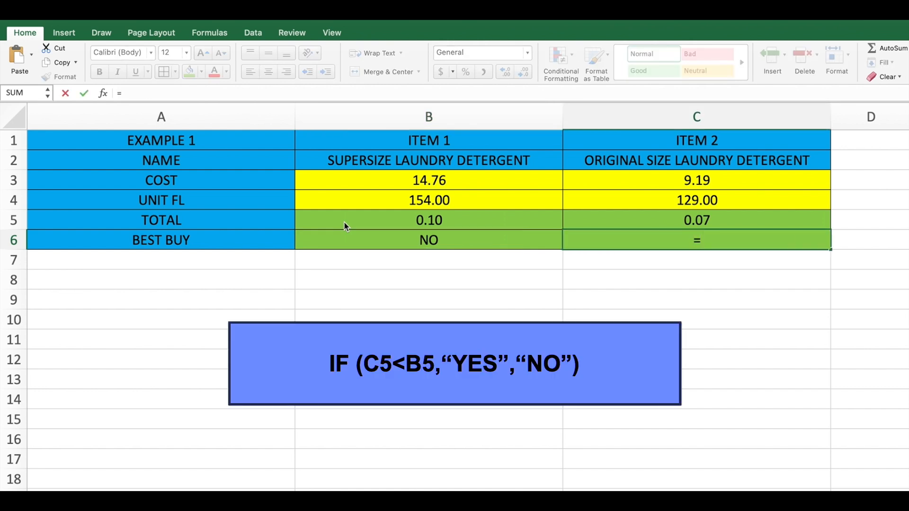
pyautogui.write('IF')
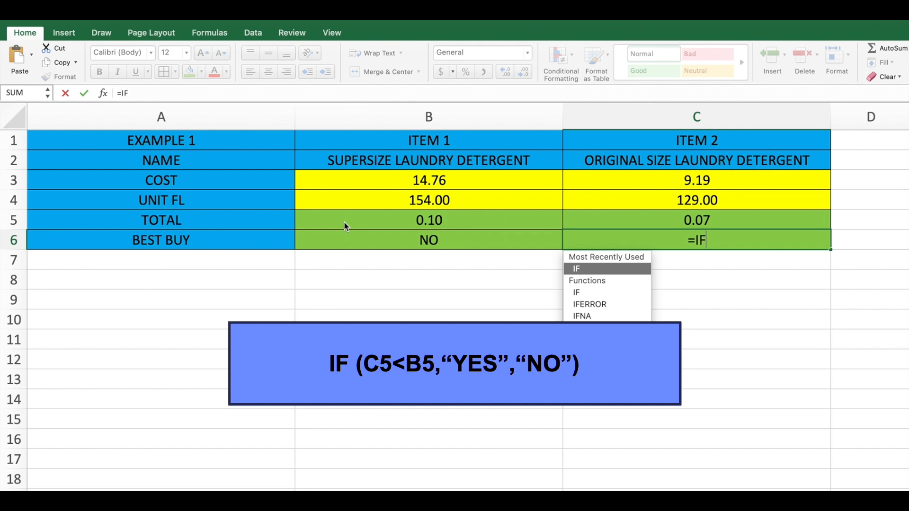
pyautogui.write('(C')
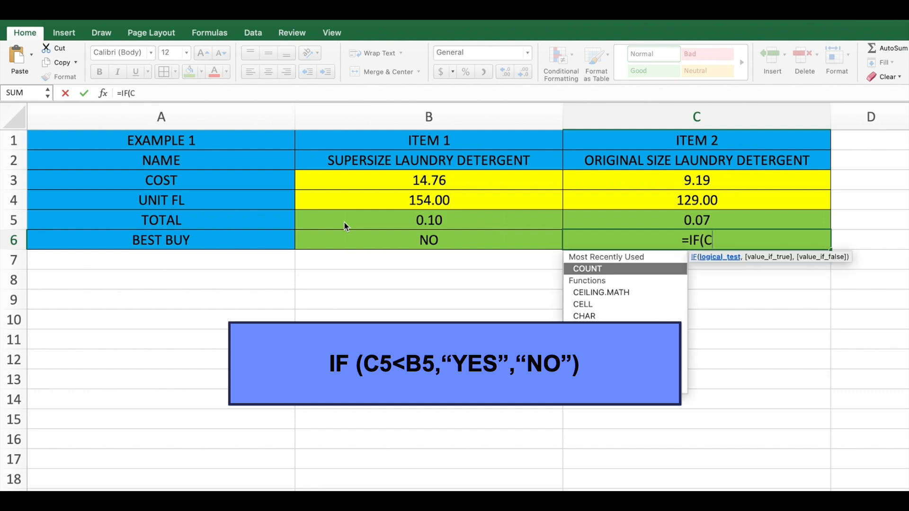
pyautogui.write('5')
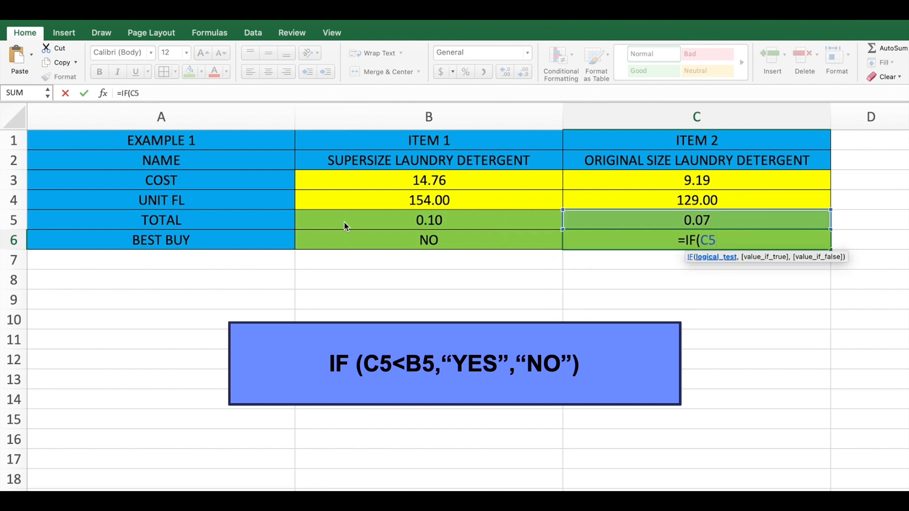
pyautogui.write('<')
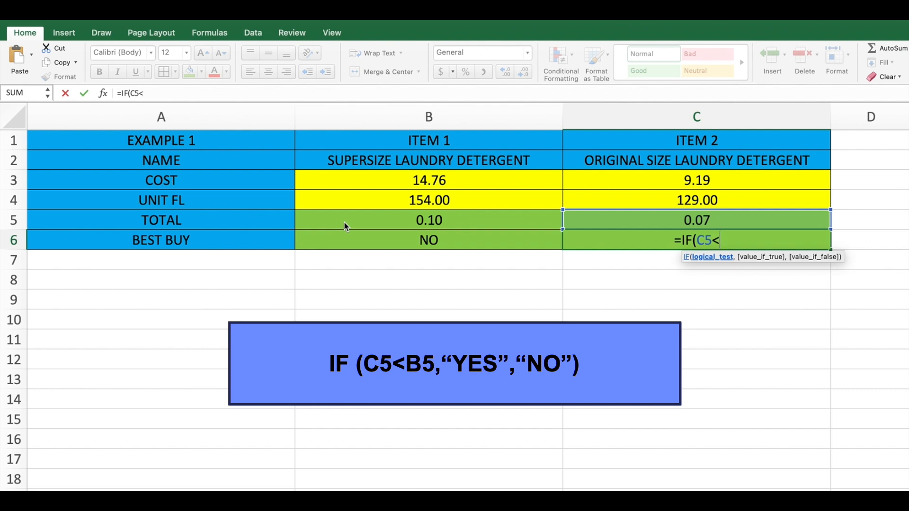
pyautogui.write('B5')
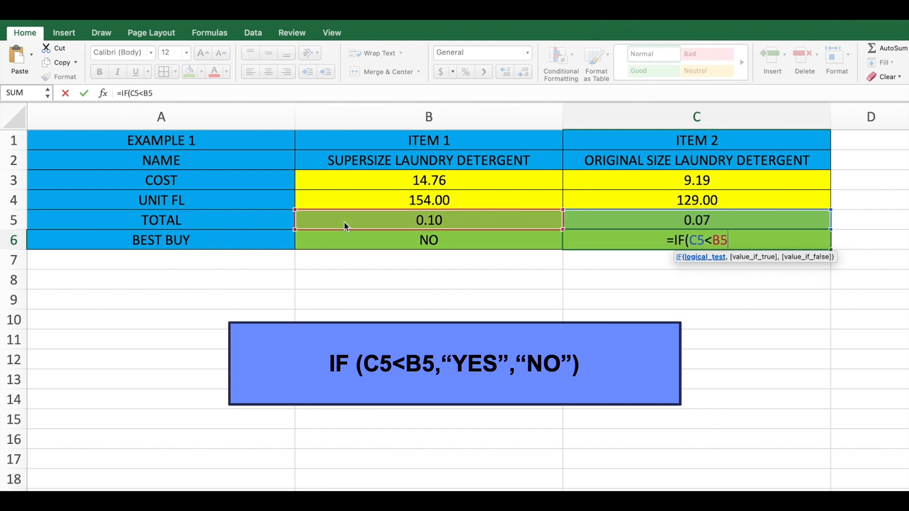
pyautogui.write(',')
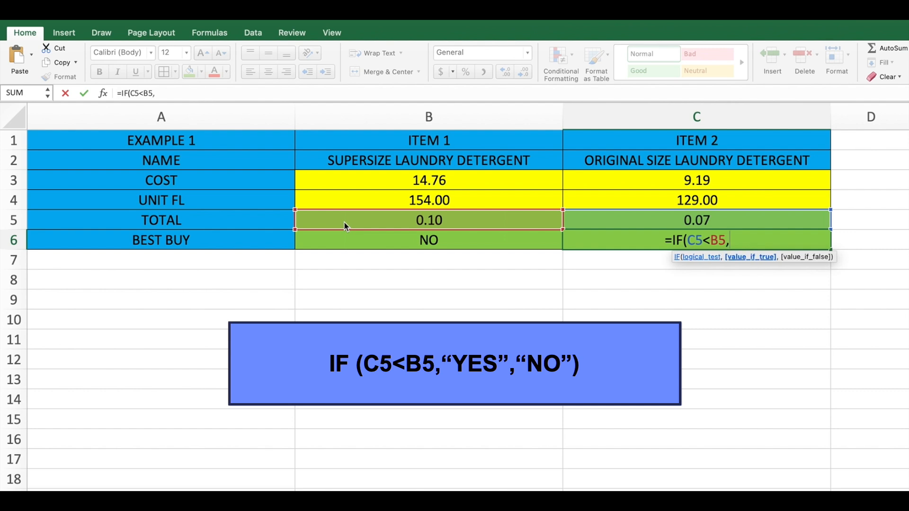
pyautogui.write('"YES')
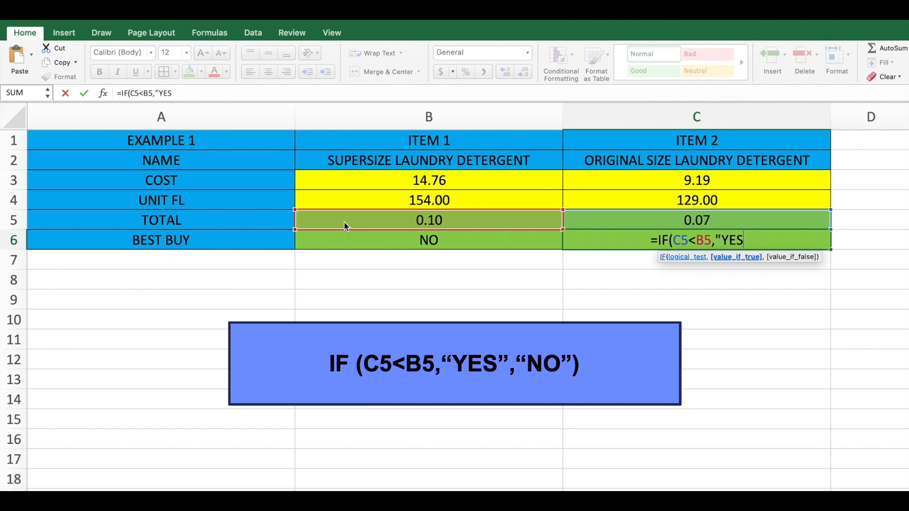
pyautogui.write('"')
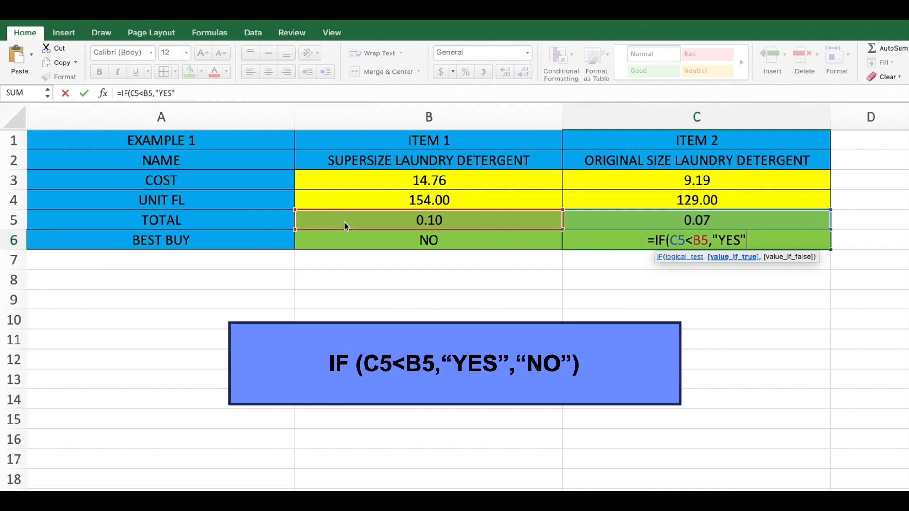
pyautogui.write(',')
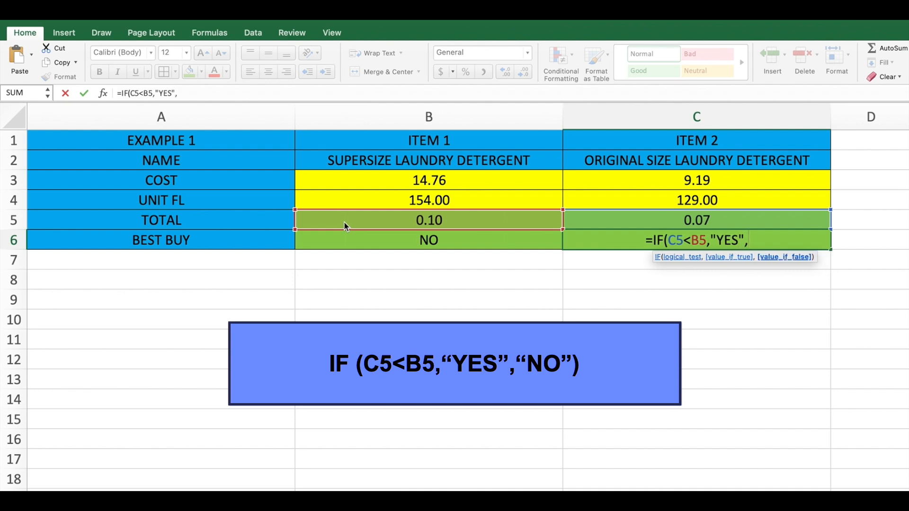
pyautogui.write('"')
pyautogui.write('N')
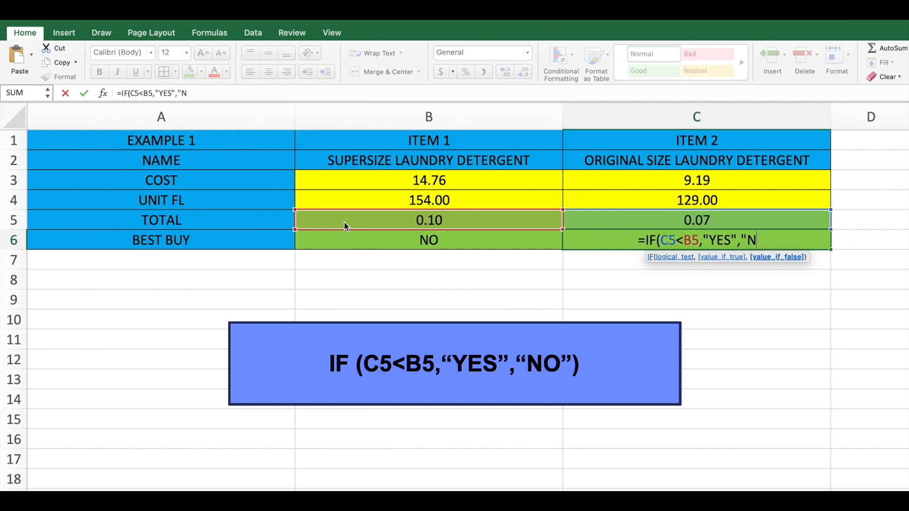
pyautogui.write('O"')
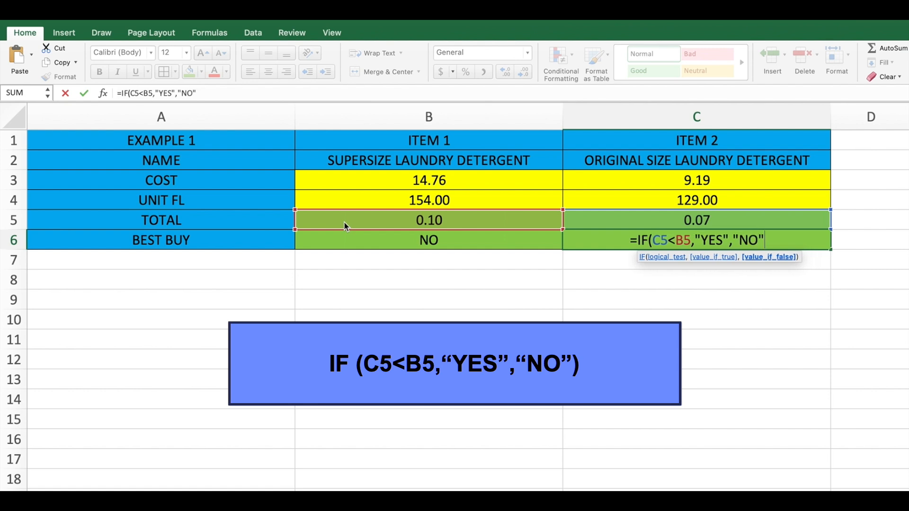
pyautogui.write(')')
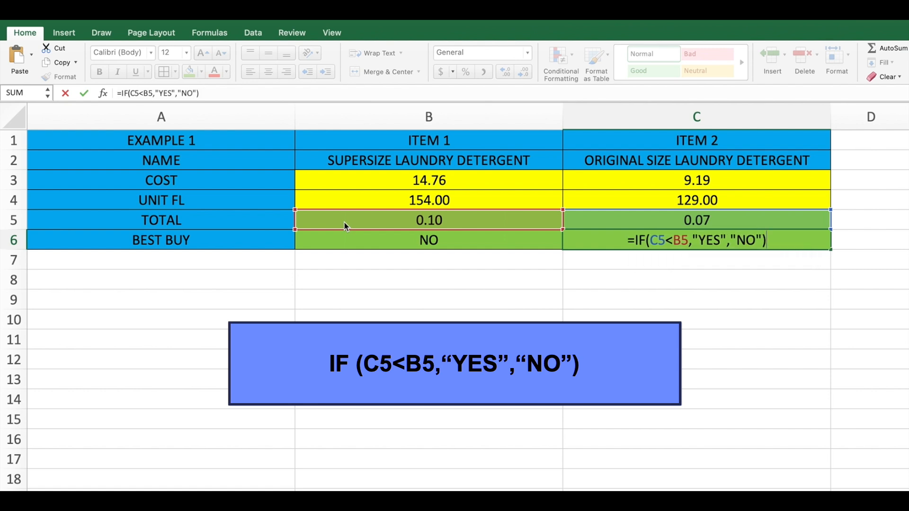
pyautogui.press('Return')
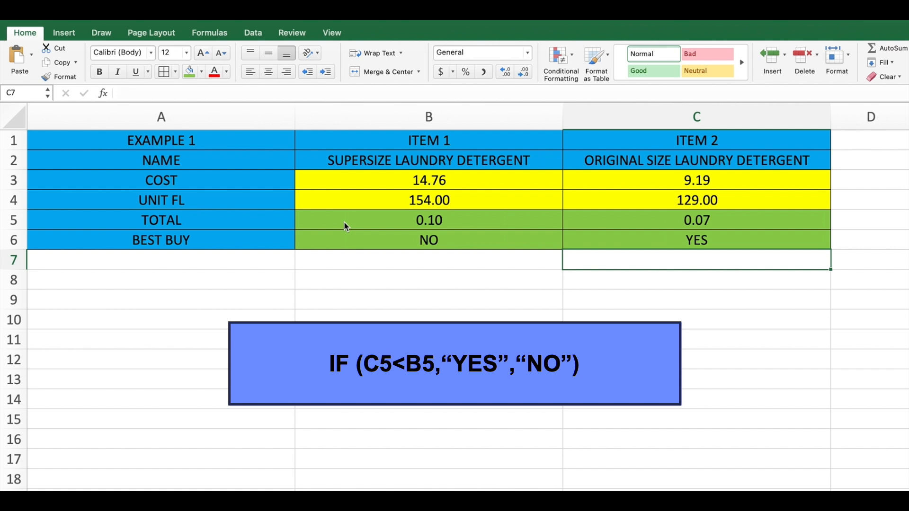
# Copy the whole comparison table A1:C6 and paste the copy starting at A9.
pyautogui.moveTo(169, 141); pyautogui.dragTo(592, 234)
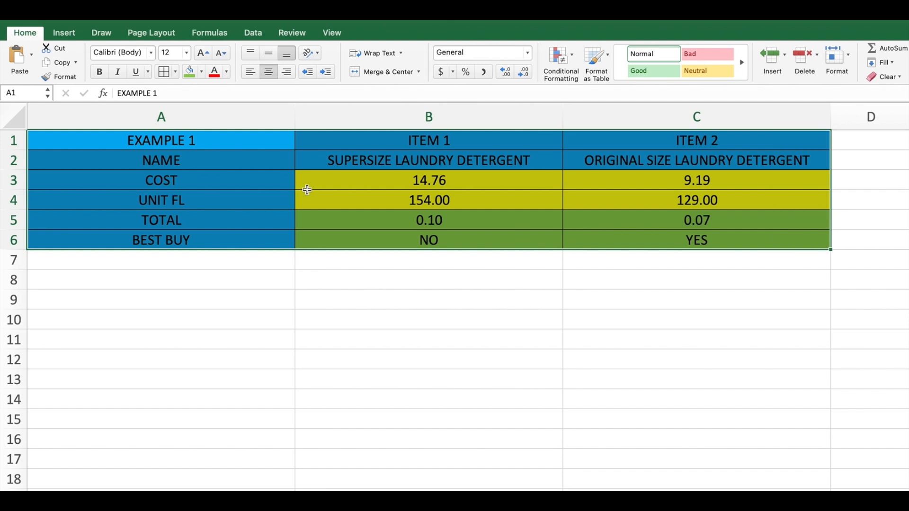
pyautogui.rightClick(171, 150)
pyautogui.click(195, 173)
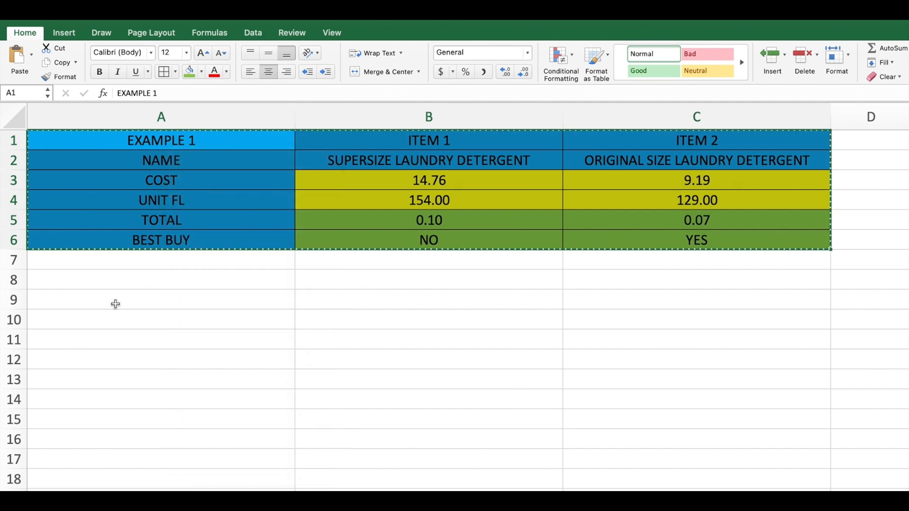
pyautogui.click(116, 302)
pyautogui.click(19, 60)
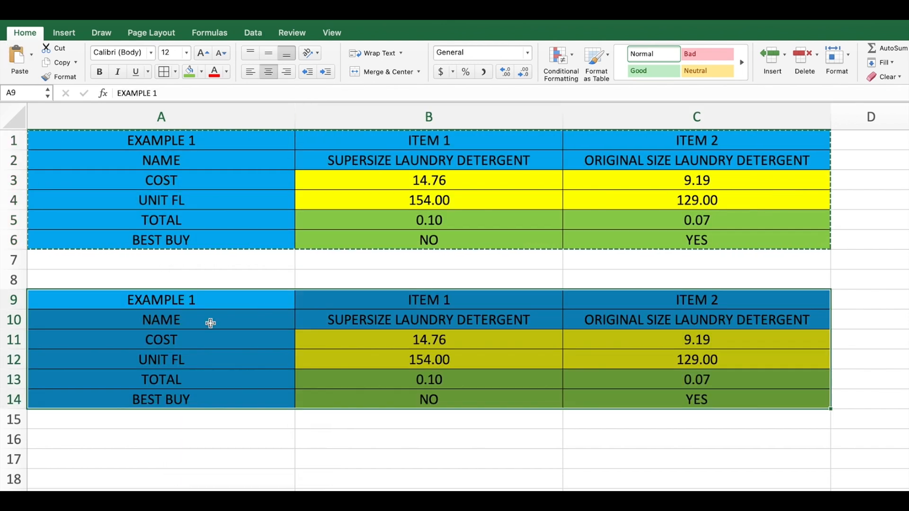
# Change the copied table's title in A9 to EXAMPLE 2.
pyautogui.doubleClick(190, 300)
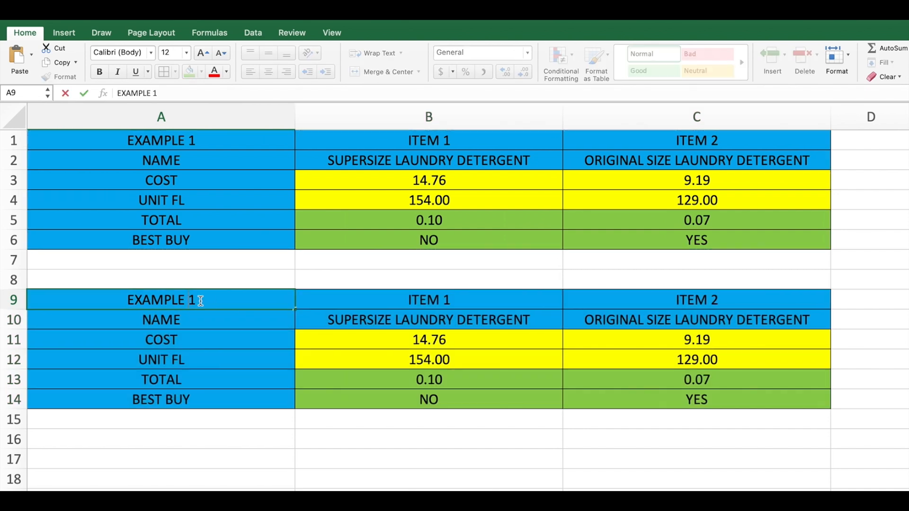
pyautogui.press('Delete')
pyautogui.write('2')
# Name the second table's items ORANGE CEREAL in B10 and BLUE CEREAL in C10.
pyautogui.click(377, 322)
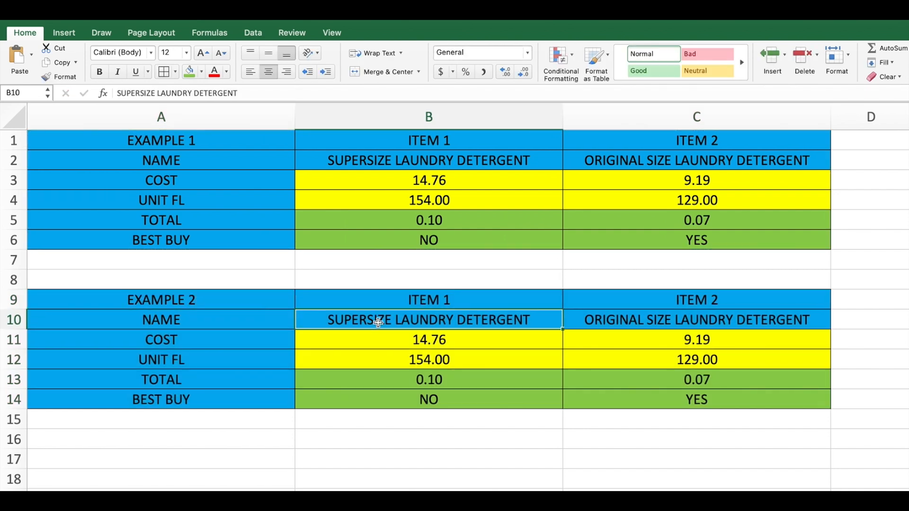
pyautogui.write('ORANGE CEREAL')
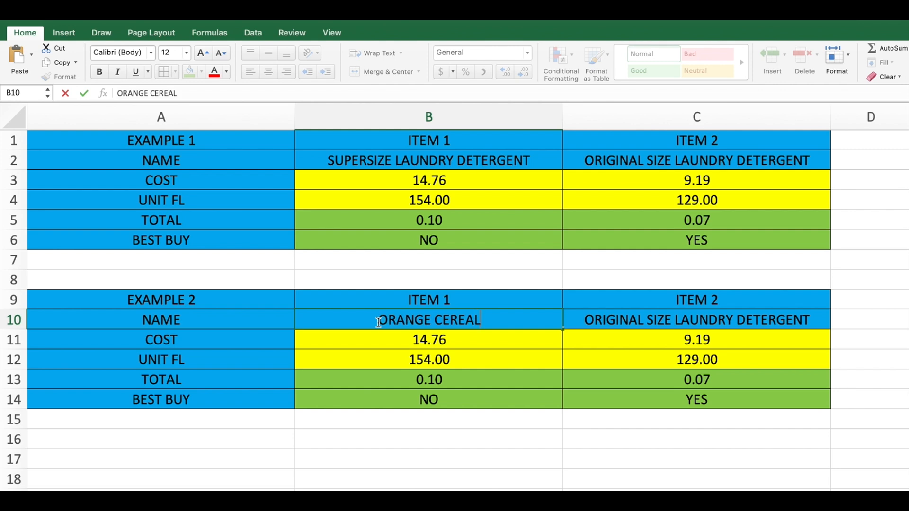
pyautogui.press('Tab')
pyautogui.write('BLUE ')
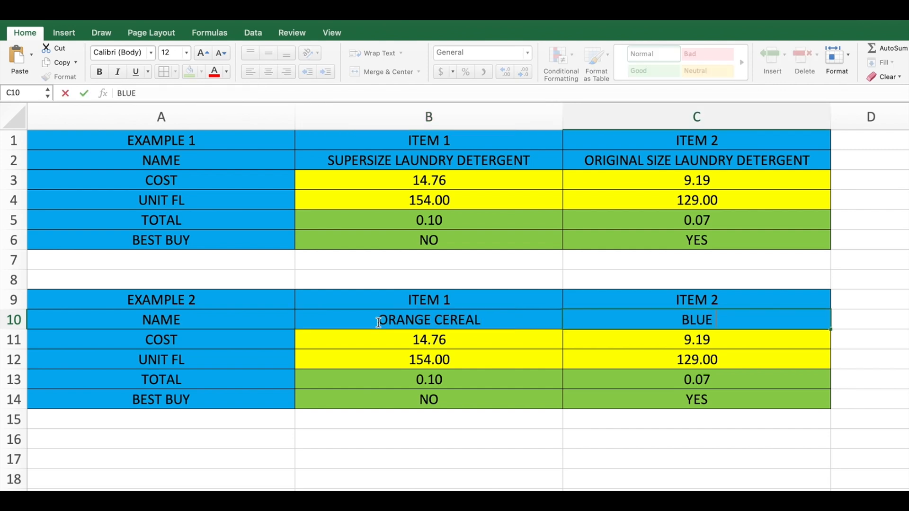
pyautogui.write('CEREAL')
pyautogui.press('Return')
# Change the second table's unit label in A12 to UNIT OZ.
pyautogui.press('Left')
pyautogui.press('Left')
pyautogui.press('Down')
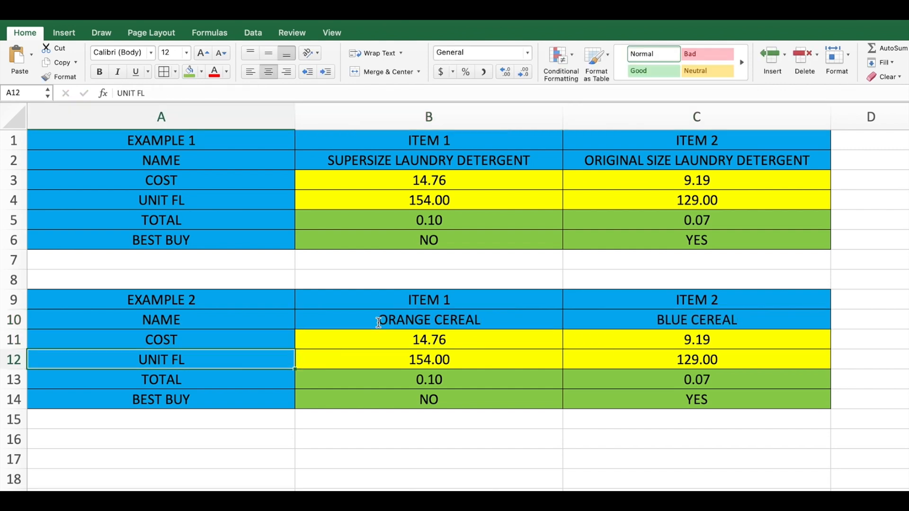
pyautogui.doubleClick(179, 359)
pyautogui.press('BackSpace')
pyautogui.press('BackSpace')
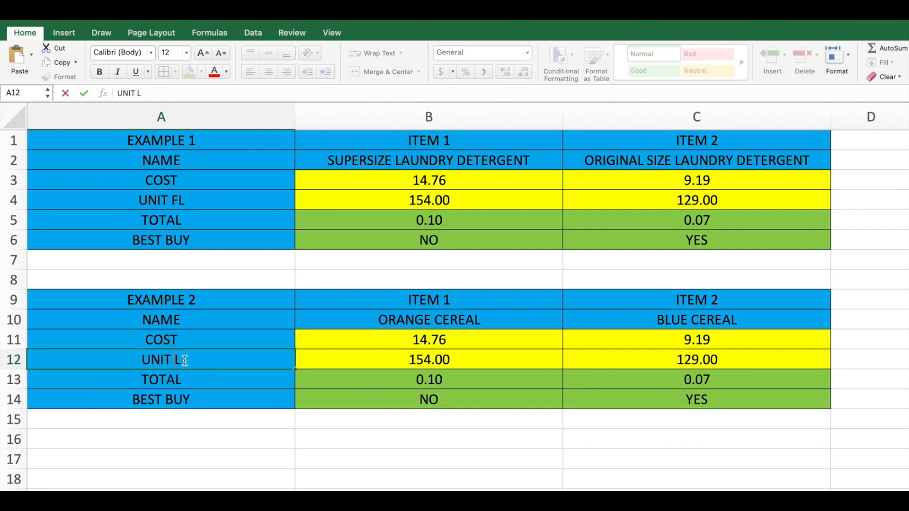
pyautogui.write('OZ')
# Set the cereal costs to 3.77 in B11 and 3.15 in C11.
pyautogui.click(421, 347)
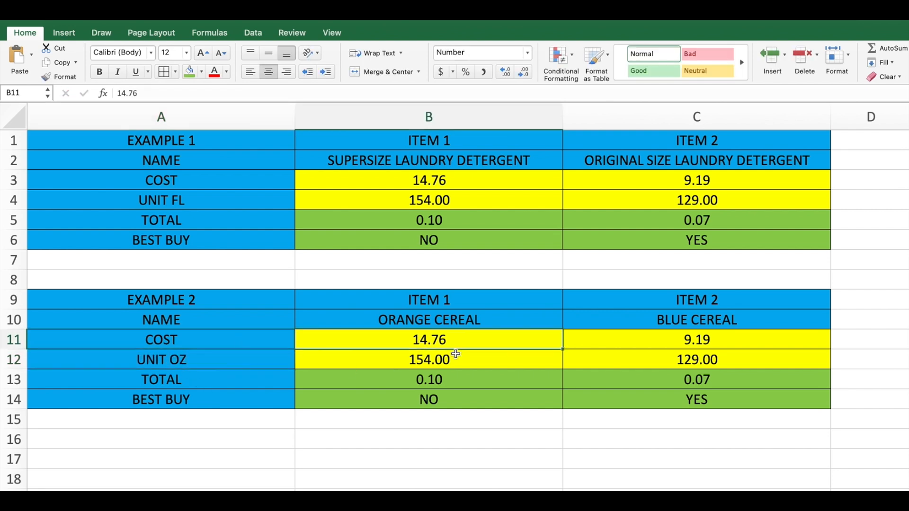
pyautogui.write('3.77')
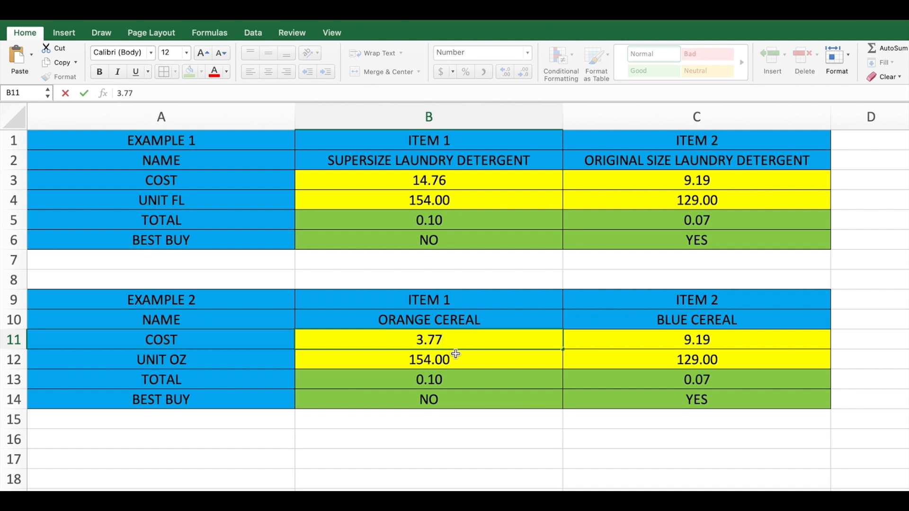
pyautogui.press('Tab')
pyautogui.write('3.15')
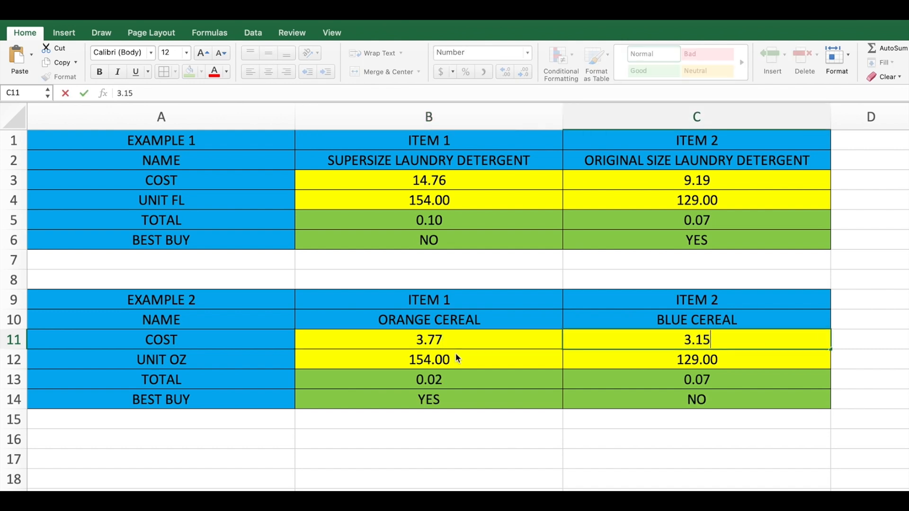
pyautogui.press('Return')
# Set the cereal unit ounces to 16.9 in B12 and 11.7 in C12.
pyautogui.click(456, 356)
pyautogui.write('16.9')
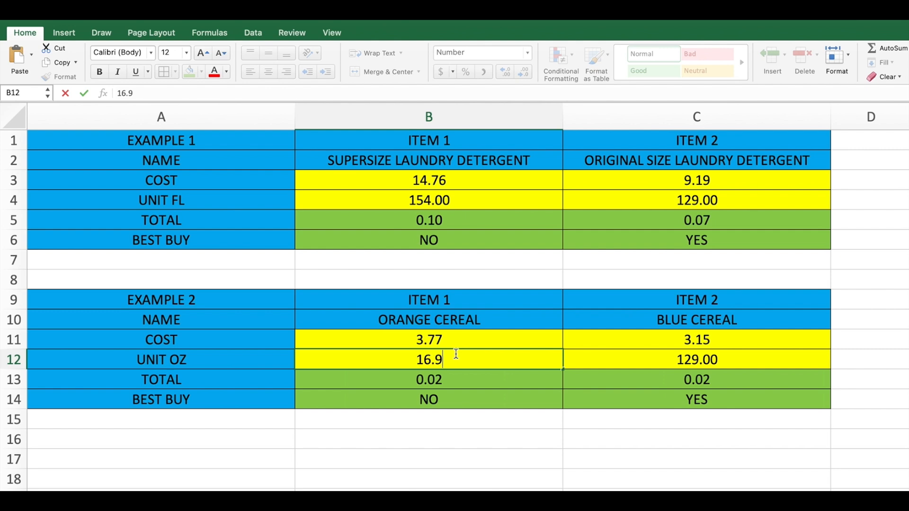
pyautogui.press('Tab')
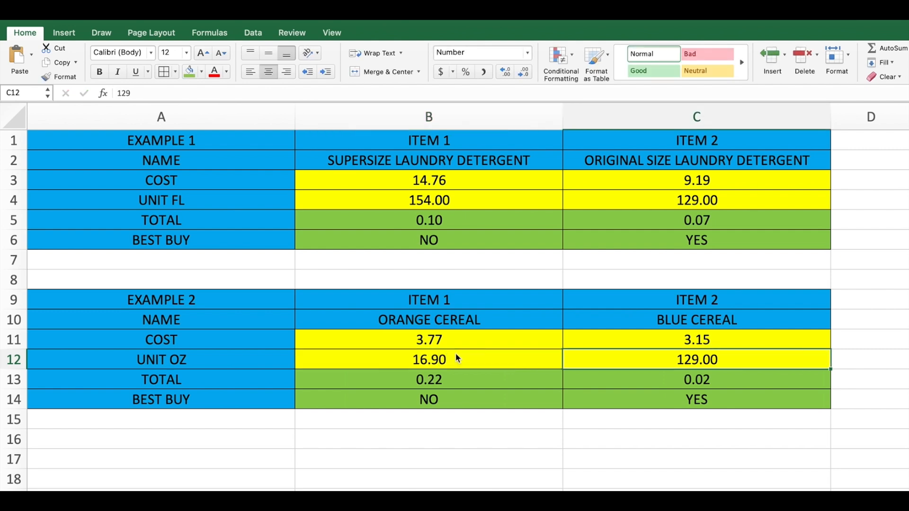
pyautogui.write('11.7')
pyautogui.click(473, 371)
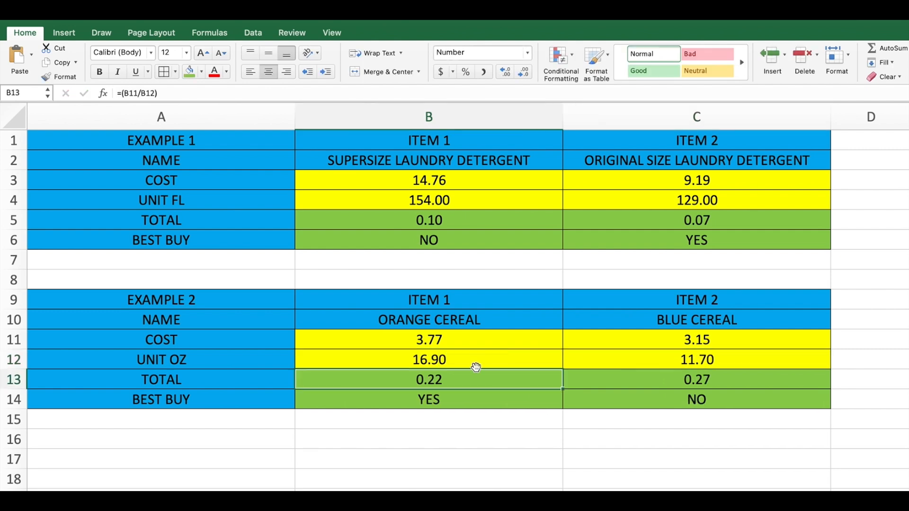
pyautogui.click(105, 140)
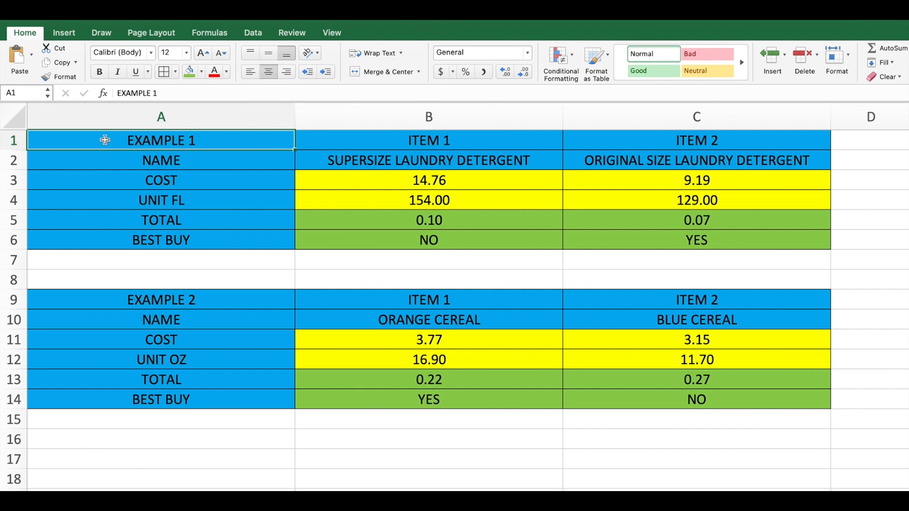